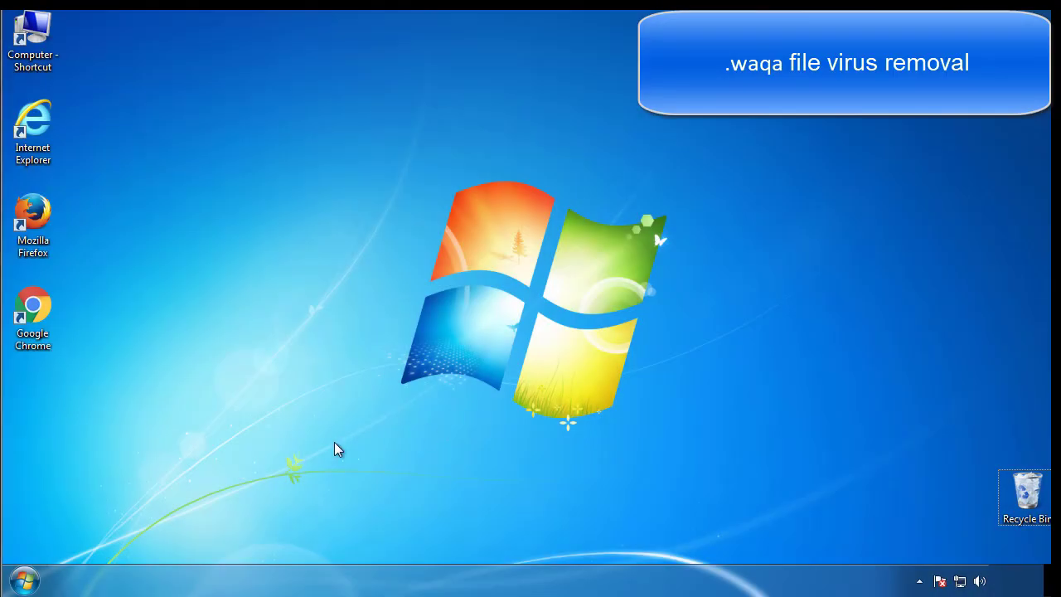
Launch msconfig, enable Safe boot in Minimal mode, and restart into Safe Mode
{"action": "left_click", "coordinate": [24, 581]}
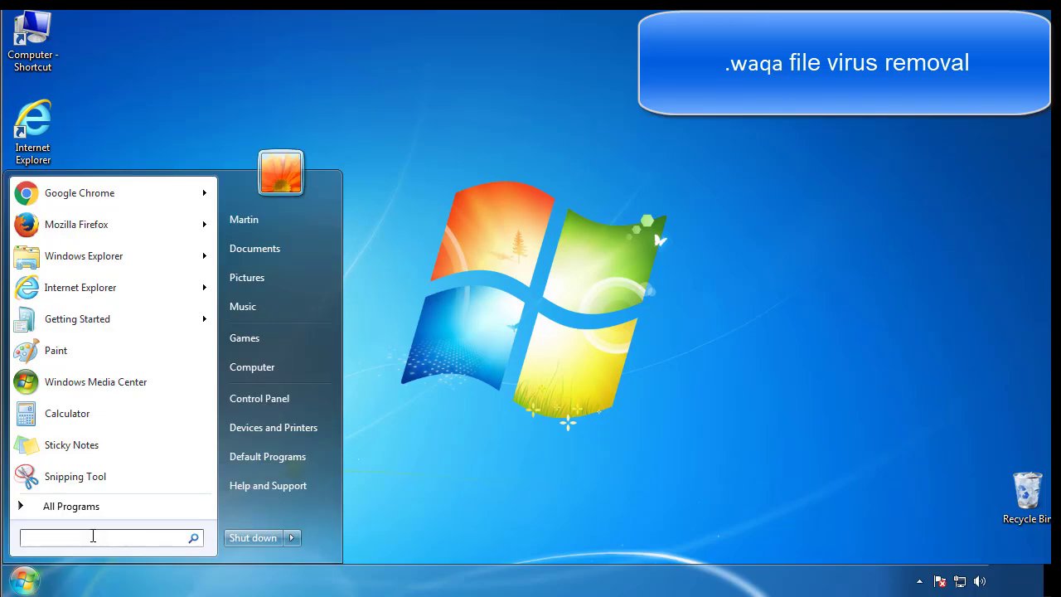
{"action": "type", "text": "msconfig"}
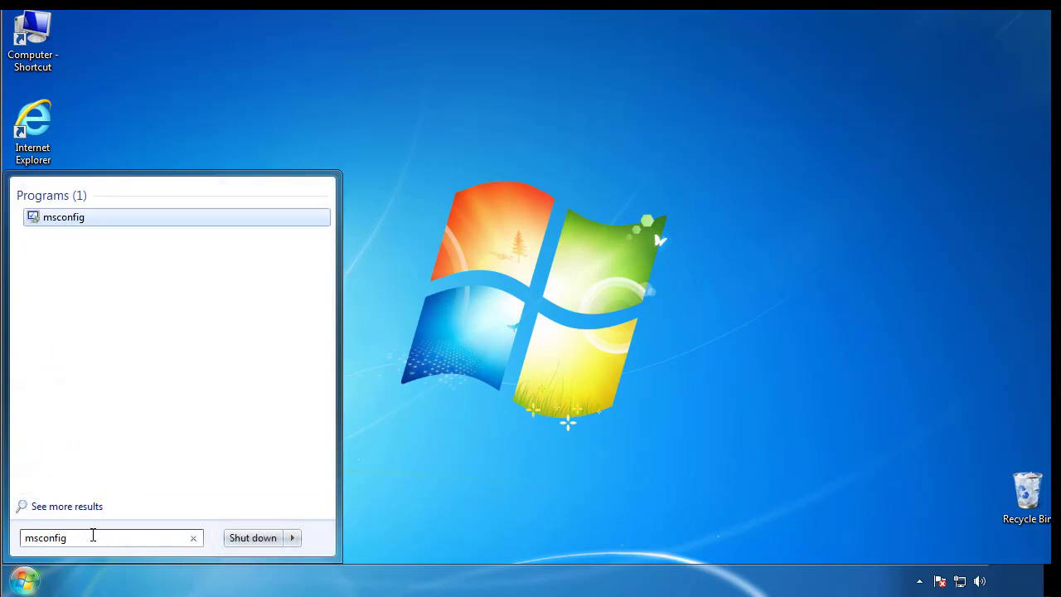
{"action": "key", "text": "Return"}
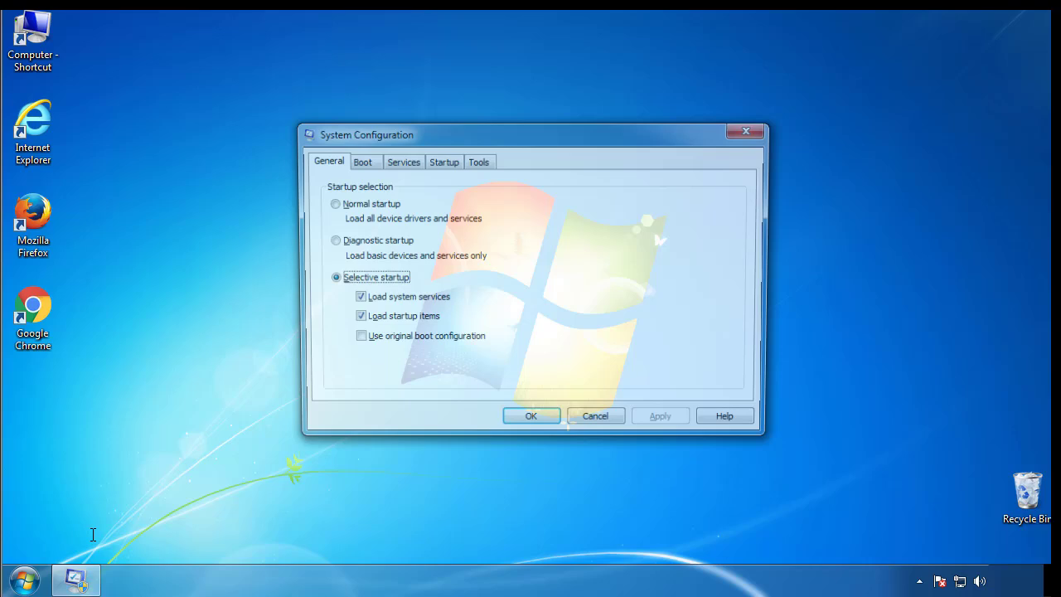
{"action": "left_click", "coordinate": [357, 162]}
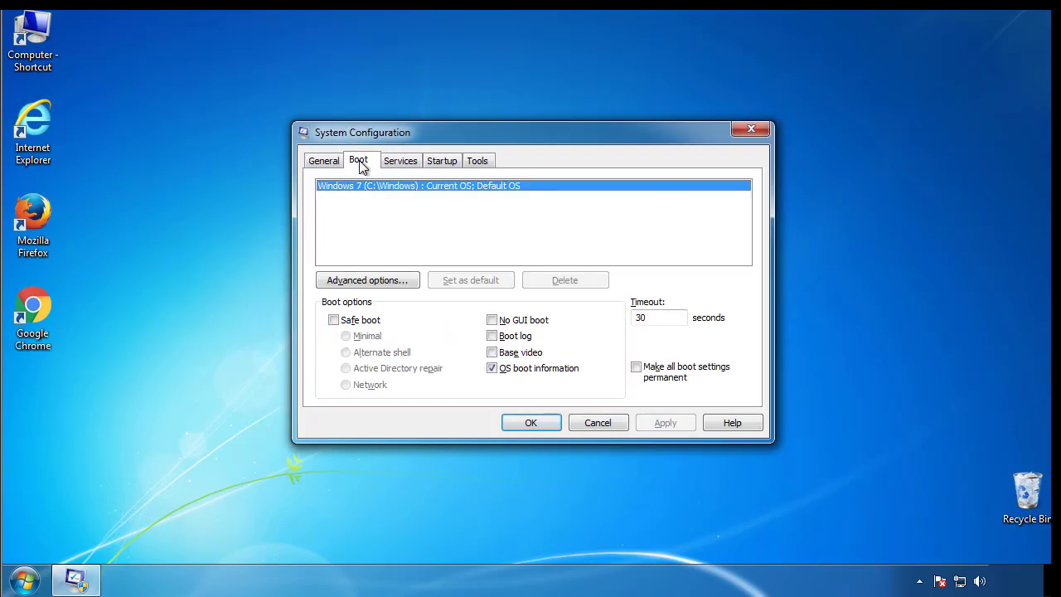
{"action": "left_click", "coordinate": [333, 320]}
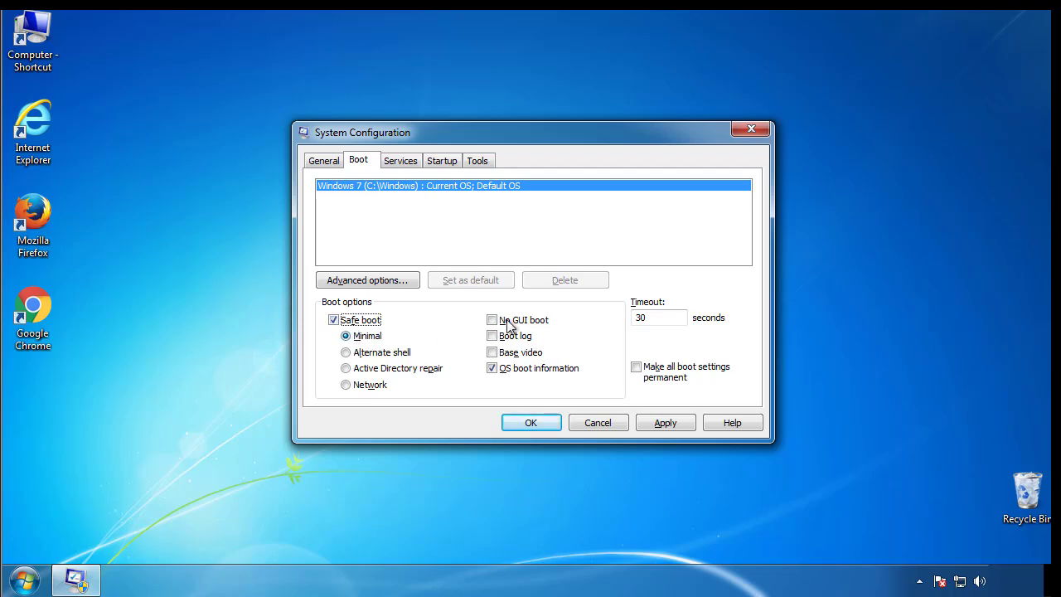
{"action": "left_click", "coordinate": [539, 423]}
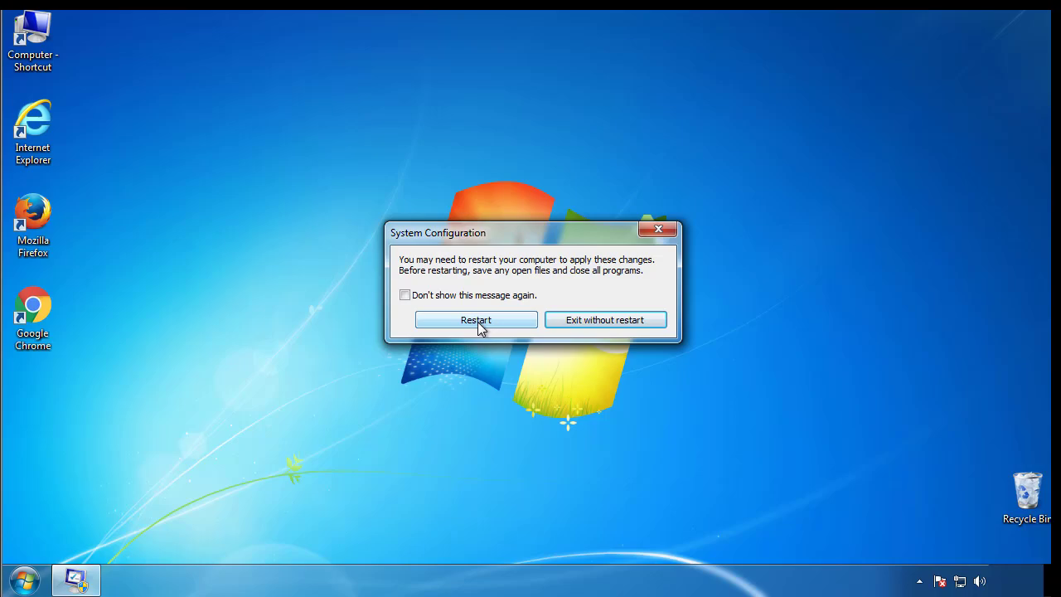
{"action": "left_click", "coordinate": [477, 321]}
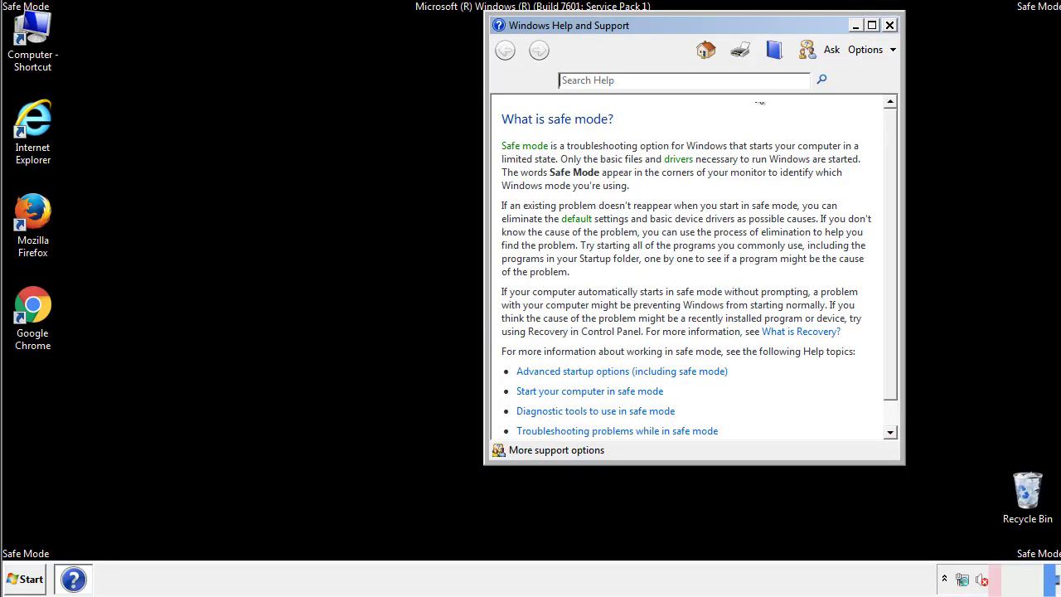
Dismiss Help and Support, then set Folder Options to show hidden files, folders and drives
{"action": "left_click", "coordinate": [889, 26]}
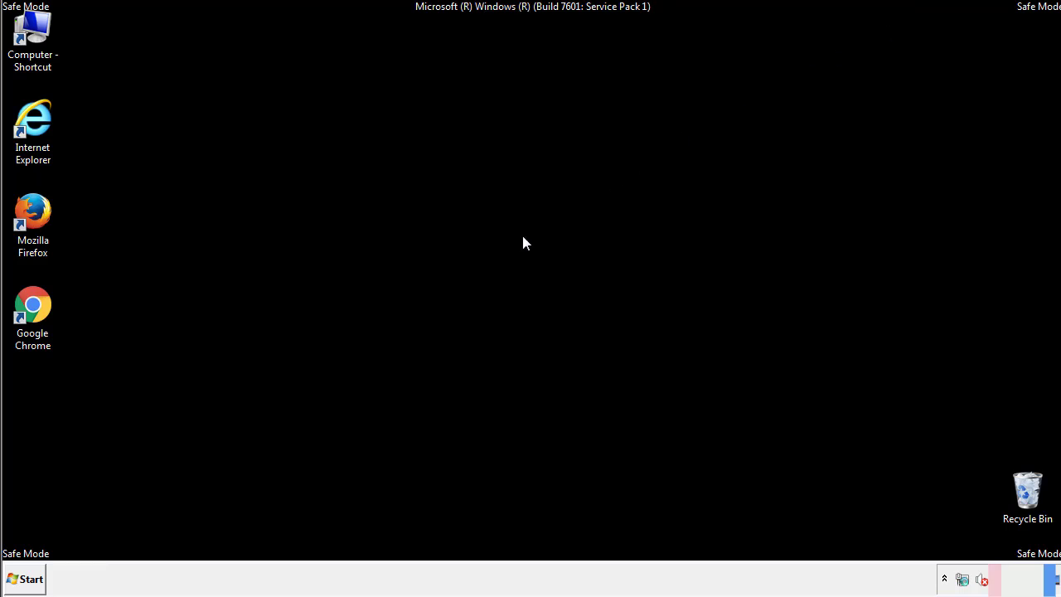
{"action": "left_click", "coordinate": [31, 578]}
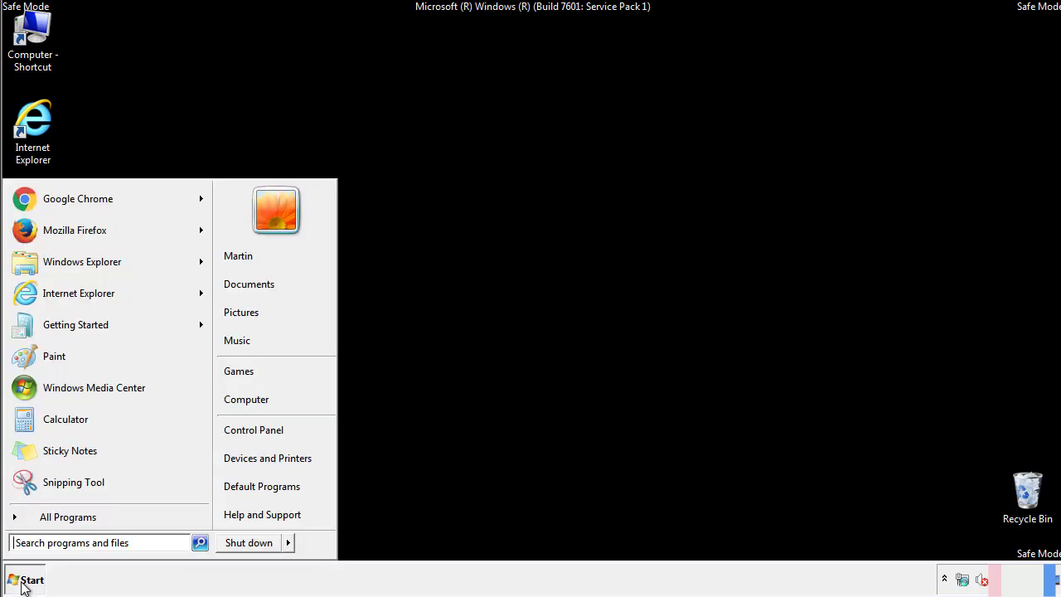
{"action": "left_click", "coordinate": [266, 426]}
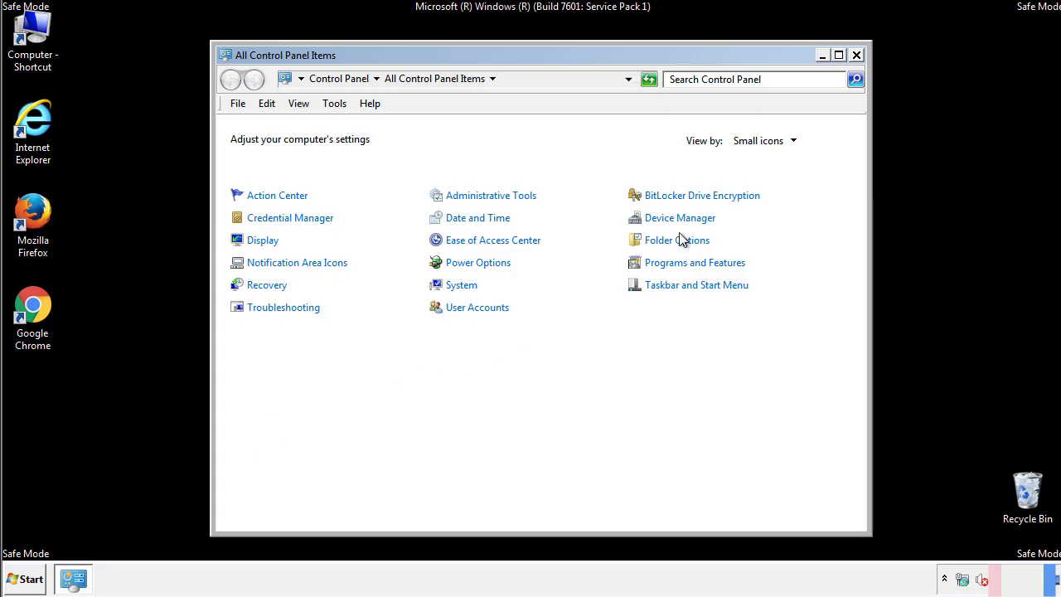
{"action": "left_click", "coordinate": [679, 241]}
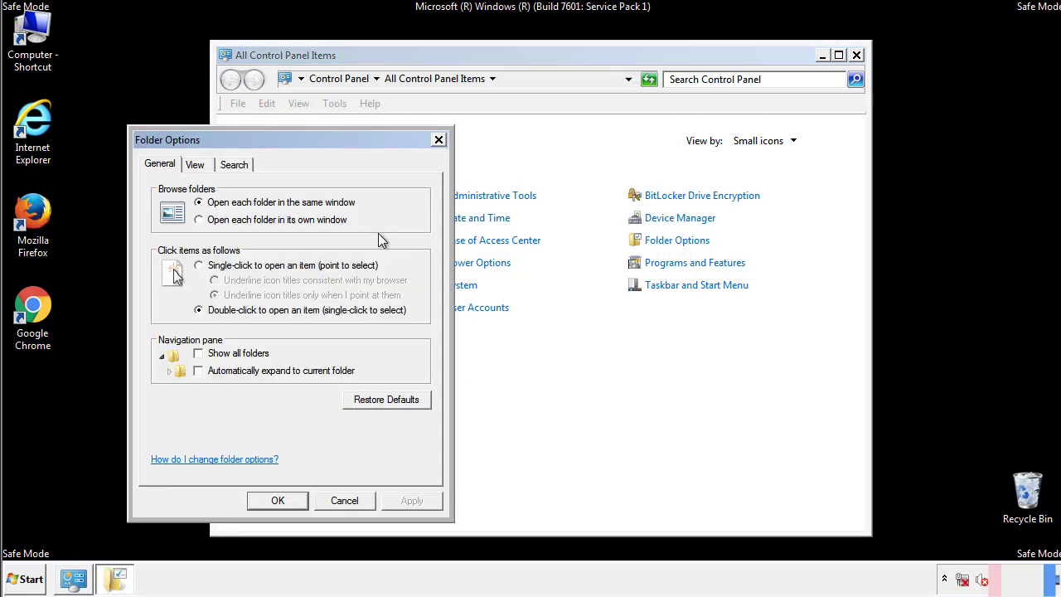
{"action": "left_click", "coordinate": [197, 167]}
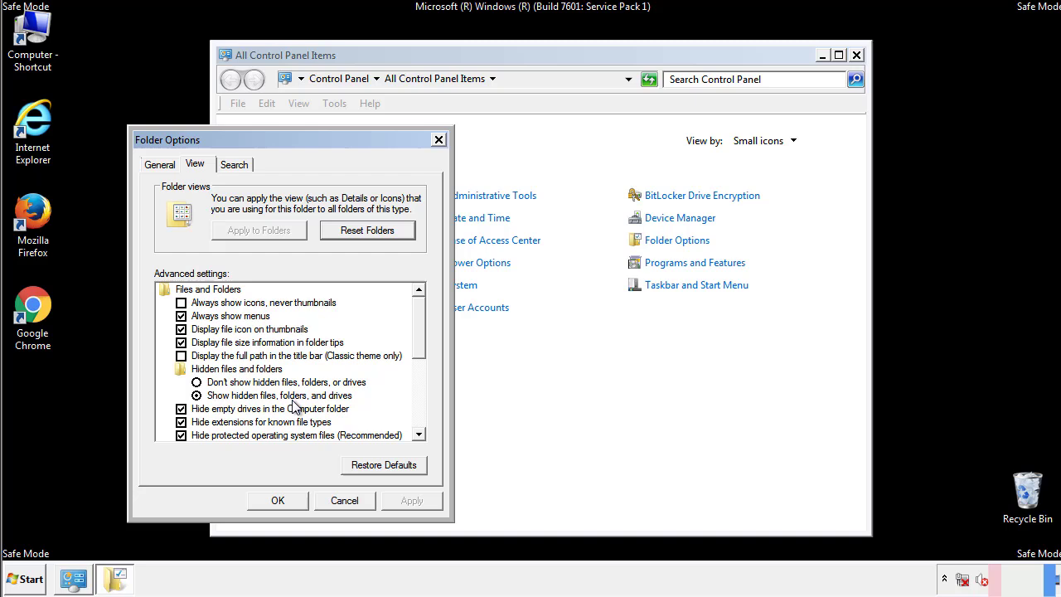
{"action": "left_click", "coordinate": [286, 498]}
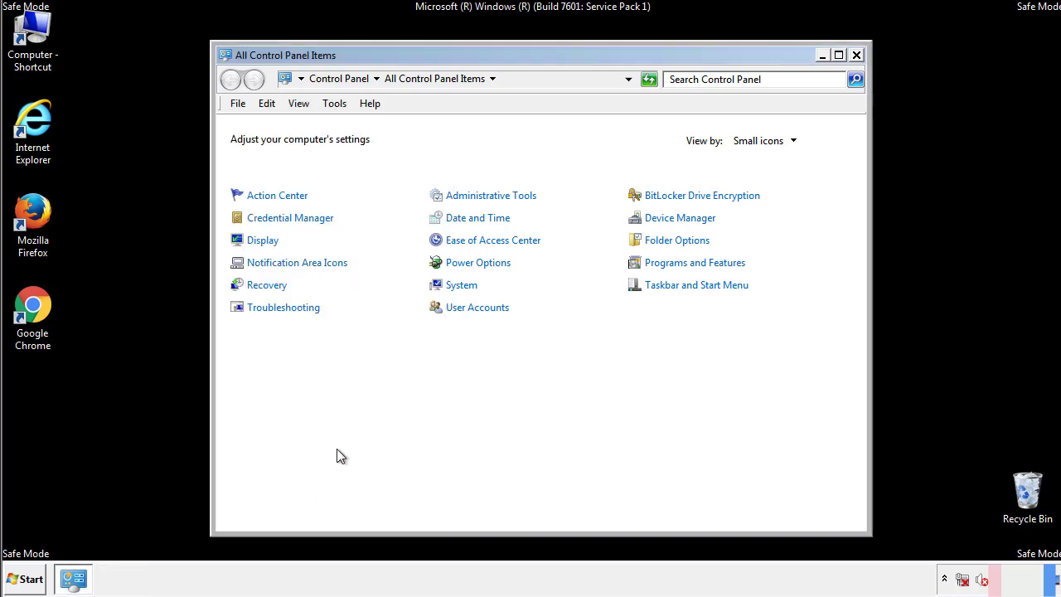
{"action": "left_click", "coordinate": [858, 56]}
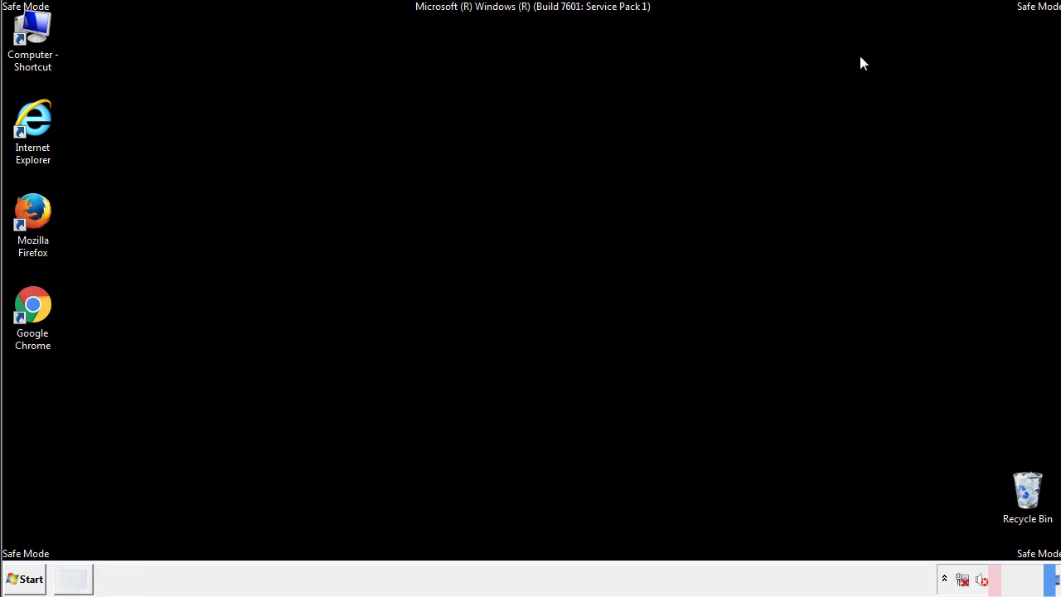
Browse to C:\Windows\System32\drivers\etc and open the hosts file, prompting the Open with dialog
{"action": "double_click", "coordinate": [44, 29]}
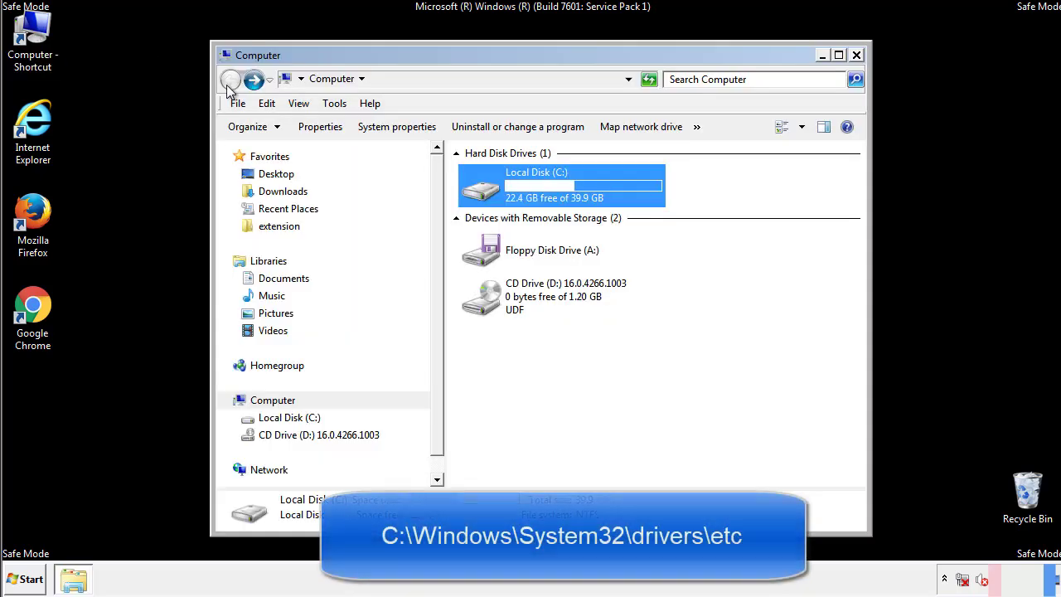
{"action": "double_click", "coordinate": [482, 190]}
{"action": "left_click", "coordinate": [485, 305]}
{"action": "double_click", "coordinate": [485, 305]}
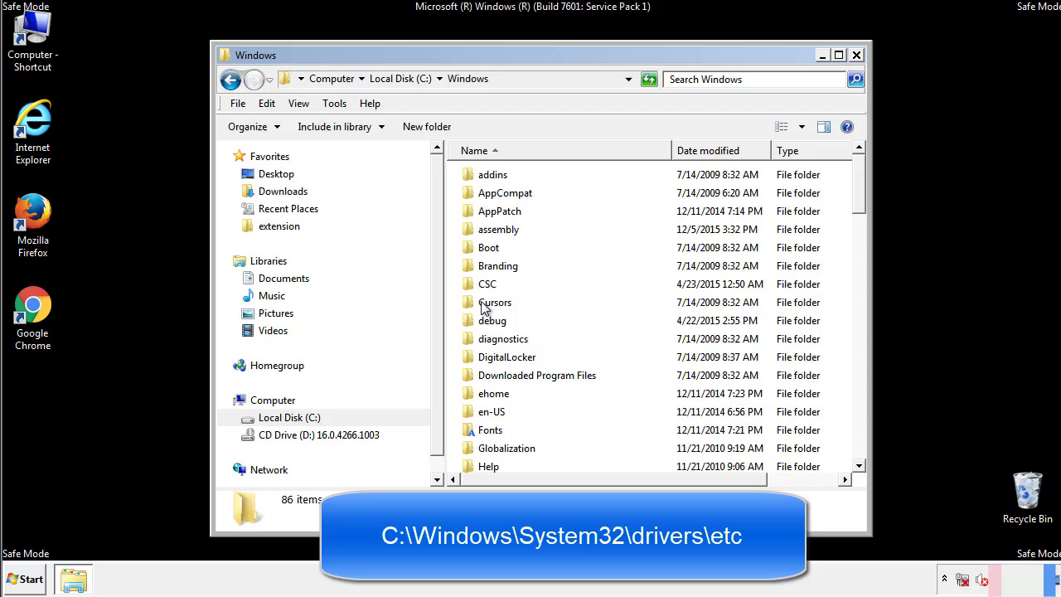
{"action": "scroll", "coordinate": [488, 373], "scroll_direction": "down", "scroll_amount": 2}
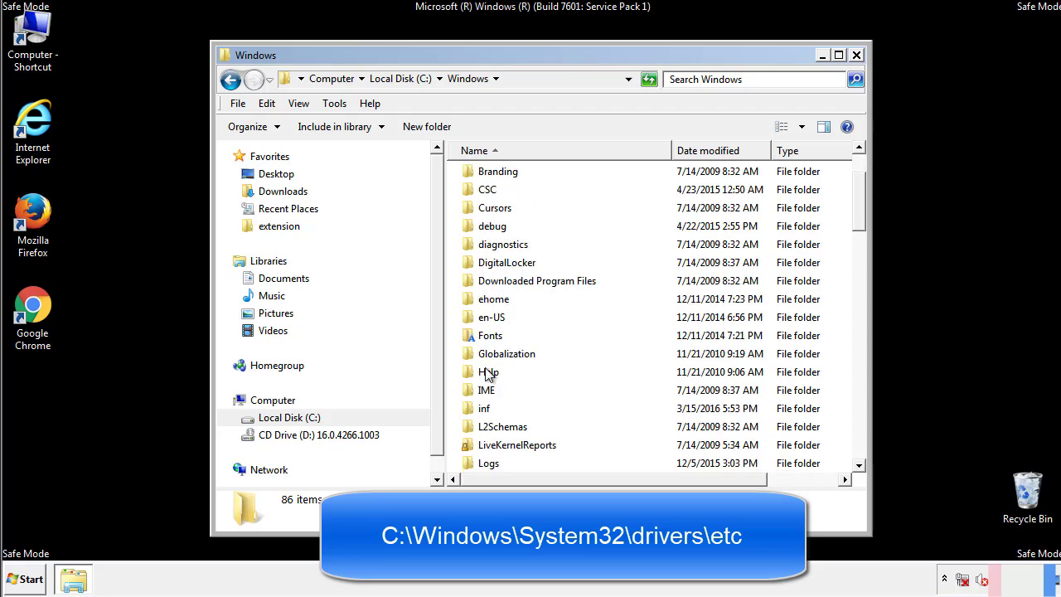
{"action": "scroll", "coordinate": [488, 375], "scroll_direction": "down", "scroll_amount": 7}
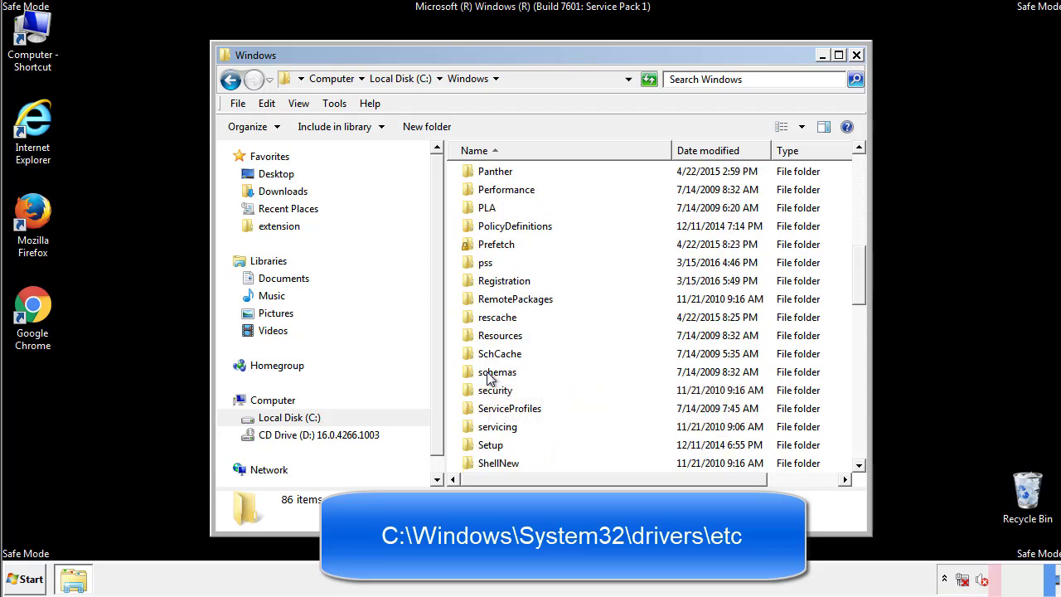
{"action": "scroll", "coordinate": [488, 374], "scroll_direction": "down", "scroll_amount": 2}
{"action": "double_click", "coordinate": [502, 428]}
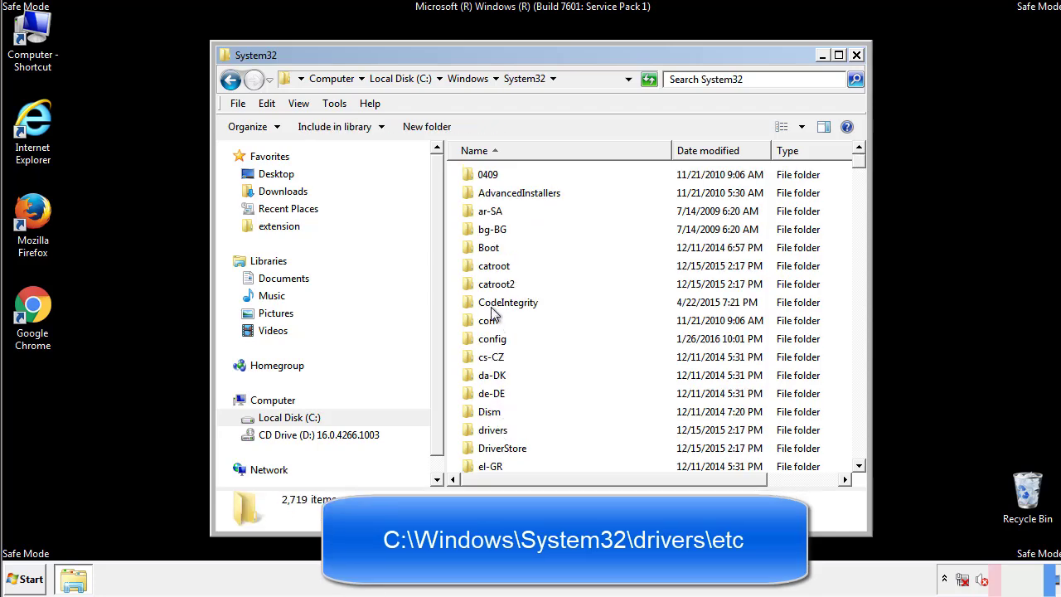
{"action": "double_click", "coordinate": [495, 432]}
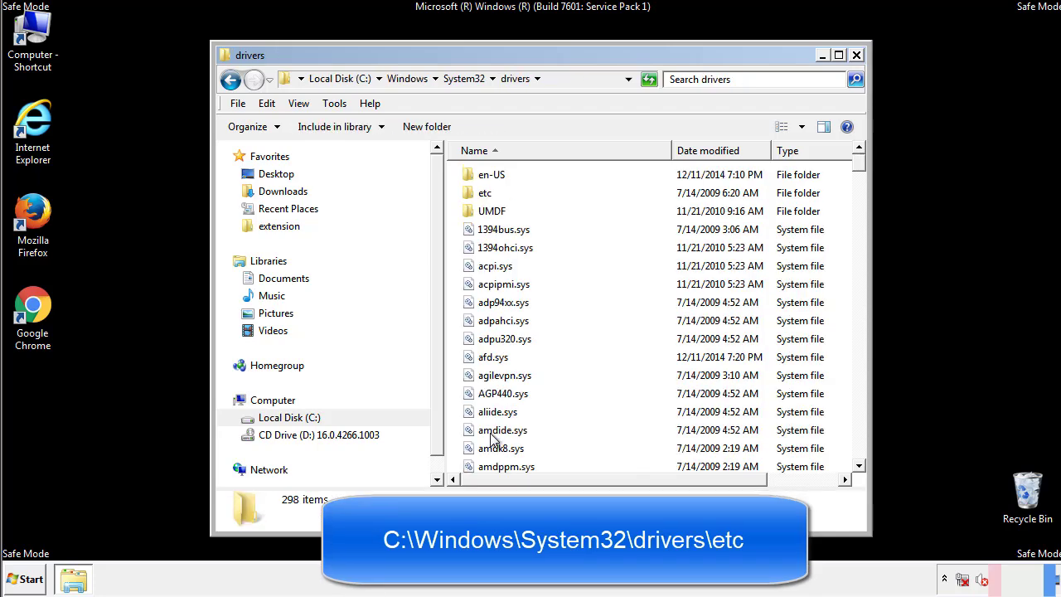
{"action": "double_click", "coordinate": [479, 196]}
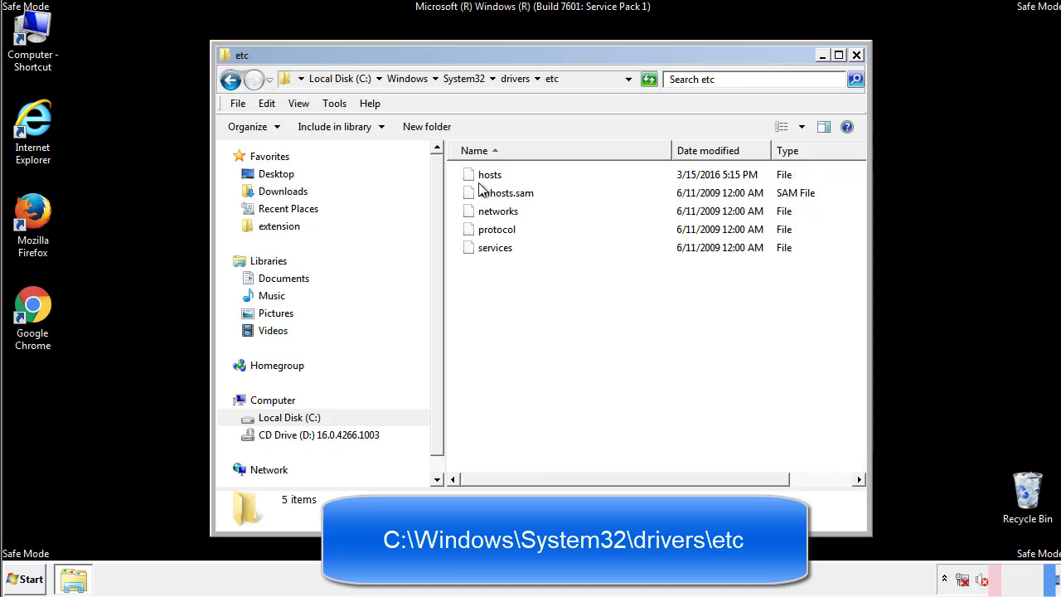
{"action": "double_click", "coordinate": [481, 178]}
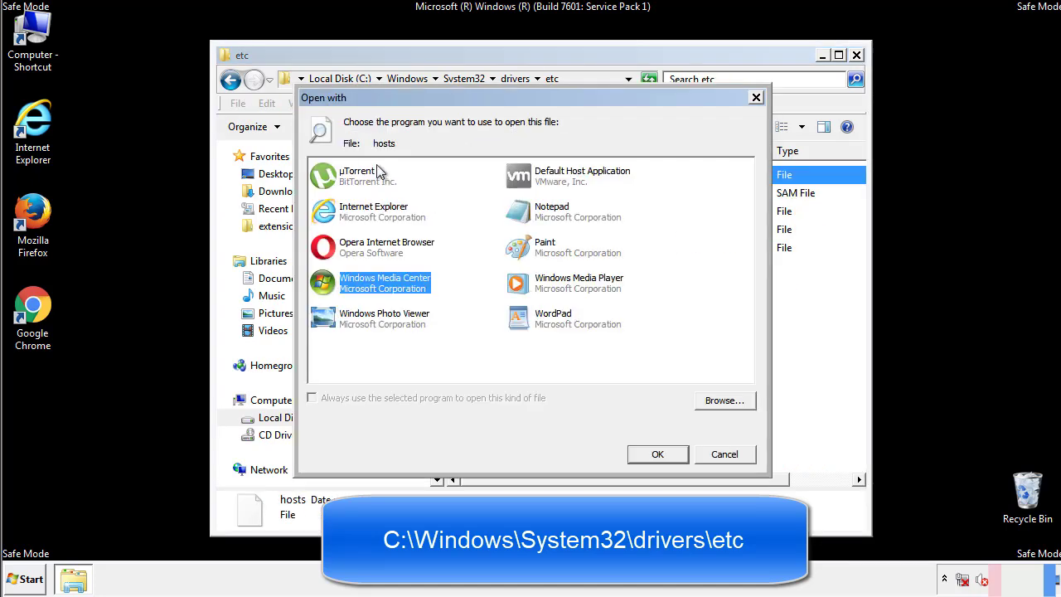
Open the hosts file in Notepad and bring its window fully into view
{"action": "left_click", "coordinate": [538, 217]}
{"action": "left_click", "coordinate": [655, 454]}
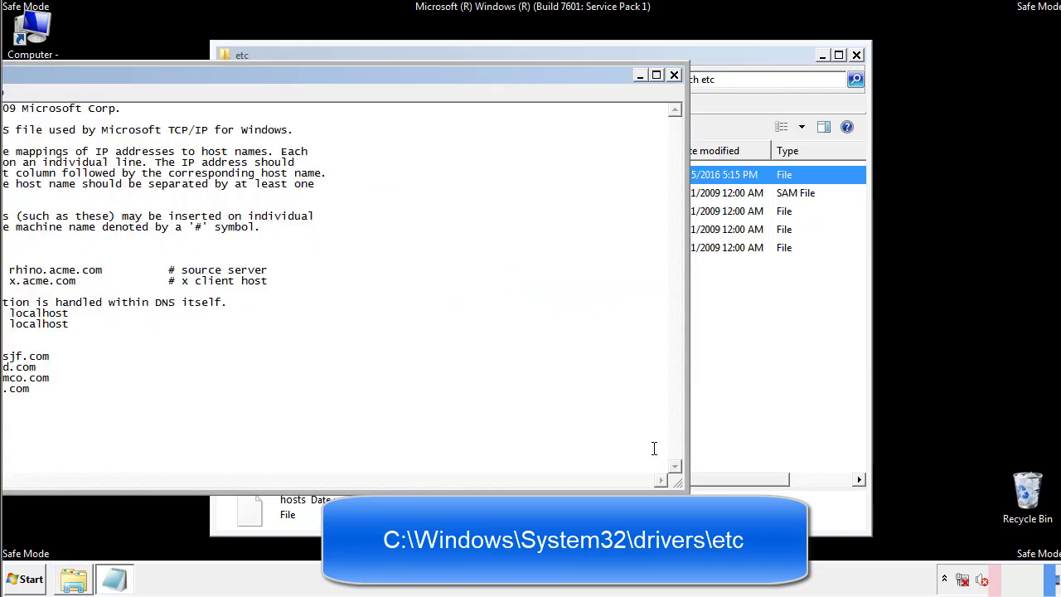
{"action": "left_click_drag", "start_coordinate": [434, 76], "coordinate": [675, 90]}
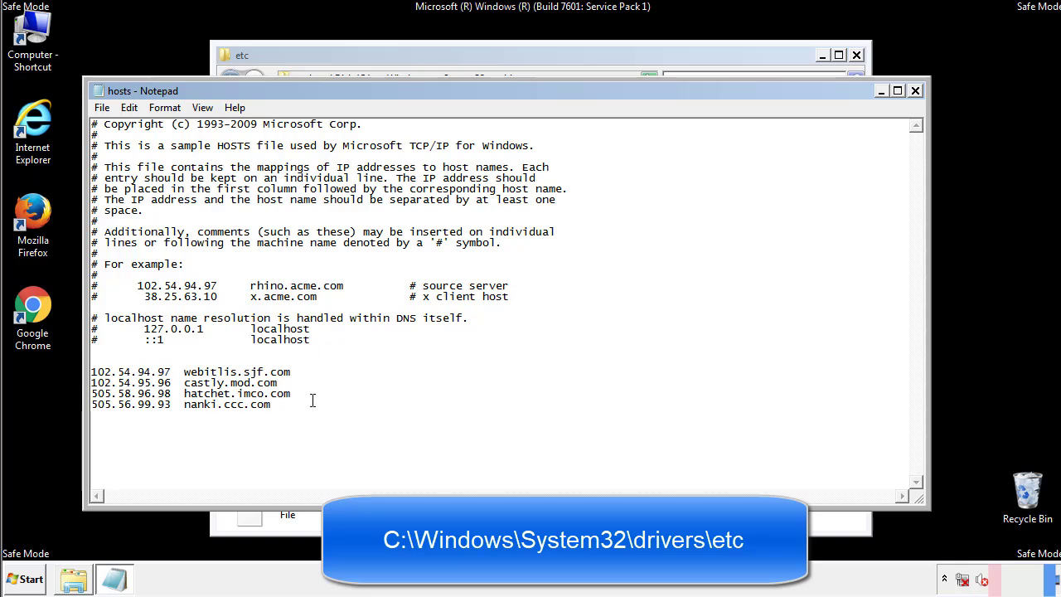
Delete the four suspicious host entries and save the hosts file on closing
{"action": "left_click_drag", "start_coordinate": [296, 406], "coordinate": [91, 373]}
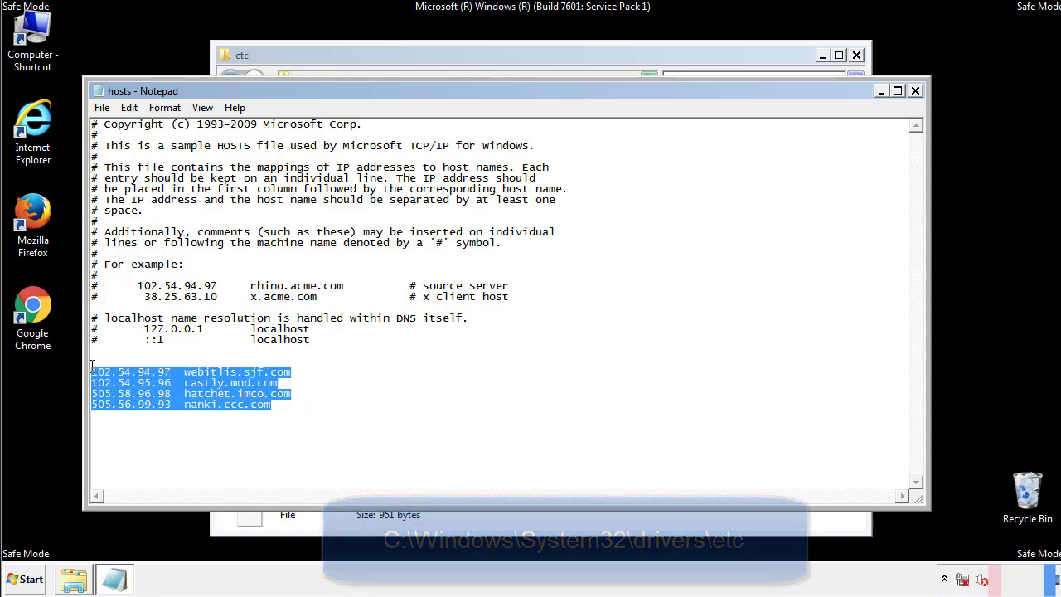
{"action": "key", "text": "Delete"}
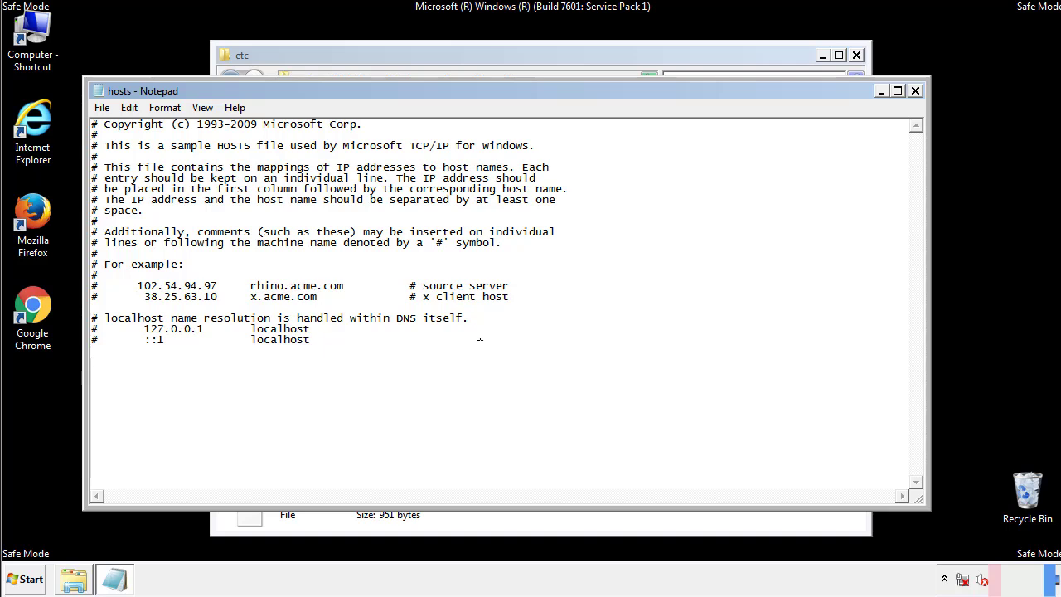
{"action": "left_click", "coordinate": [915, 91]}
{"action": "left_click", "coordinate": [467, 303]}
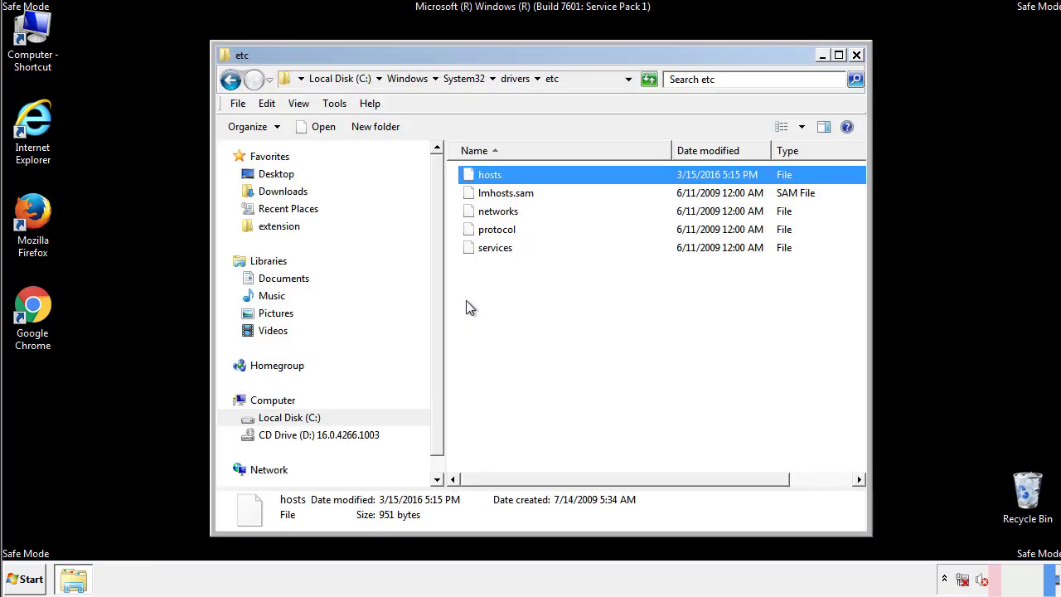
{"action": "left_click", "coordinate": [466, 308]}
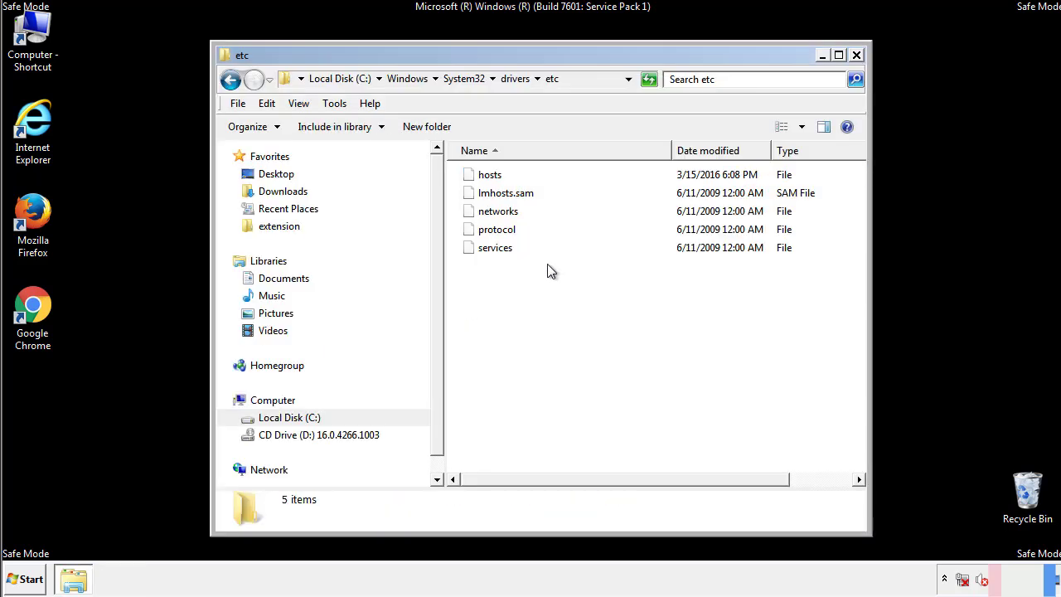
Close the etc folder and open the Startup folder from All Programs
{"action": "left_click", "coordinate": [856, 56]}
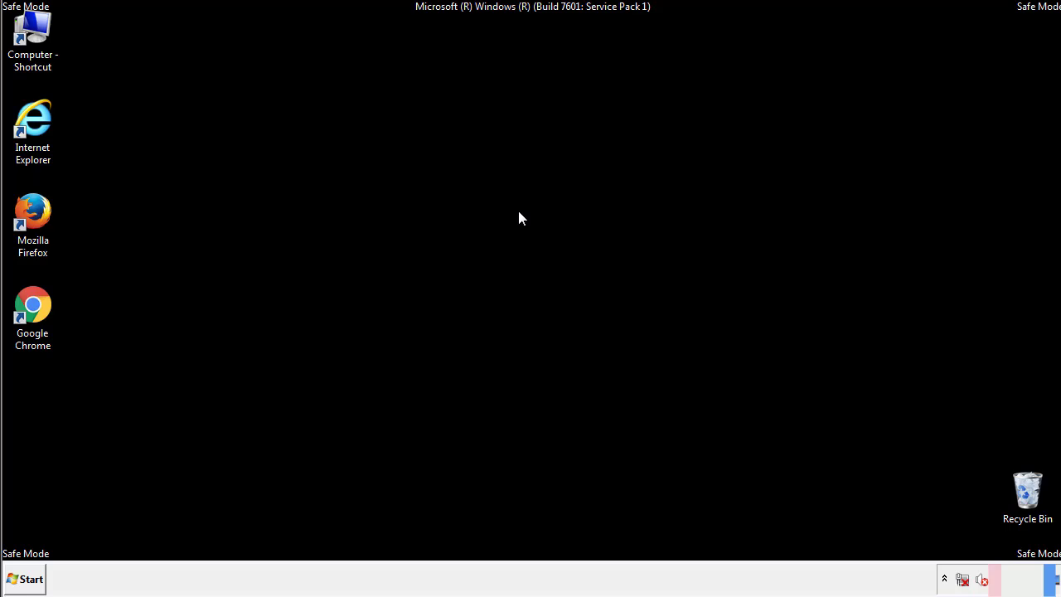
{"action": "left_click", "coordinate": [26, 580]}
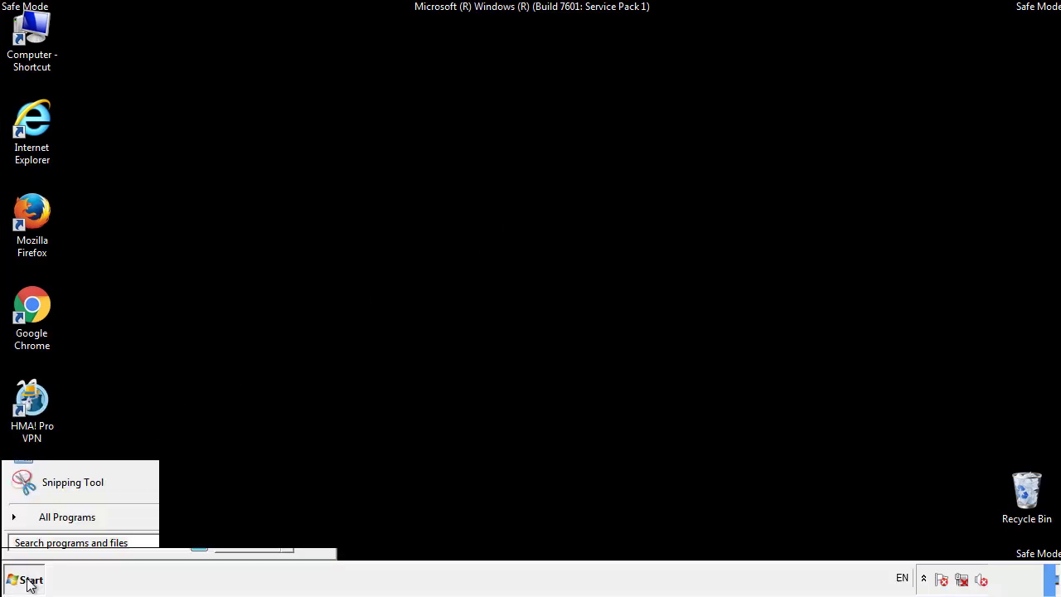
{"action": "left_click", "coordinate": [48, 521]}
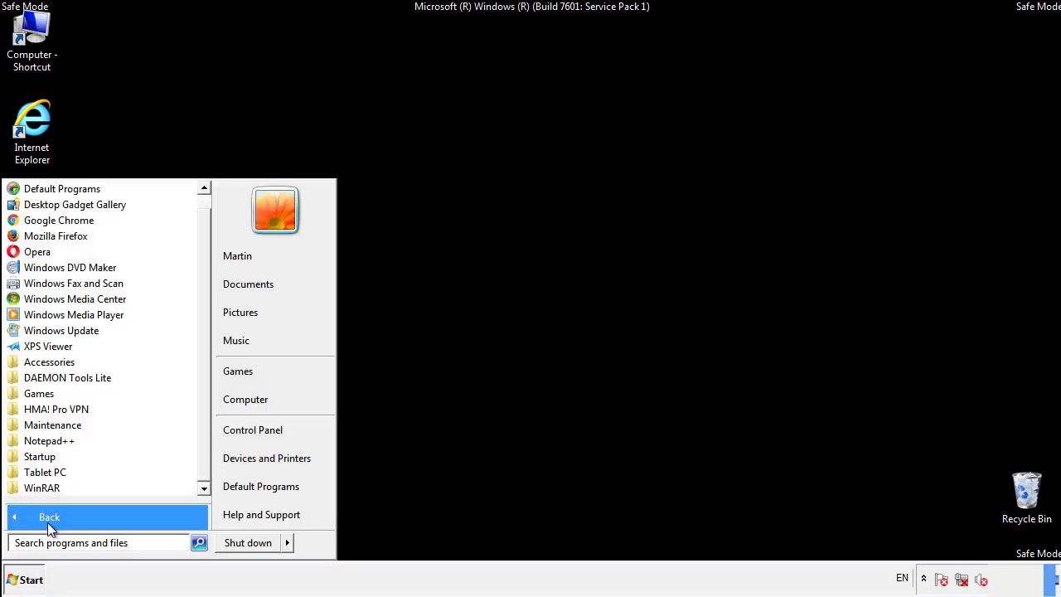
{"action": "right_click", "coordinate": [49, 452]}
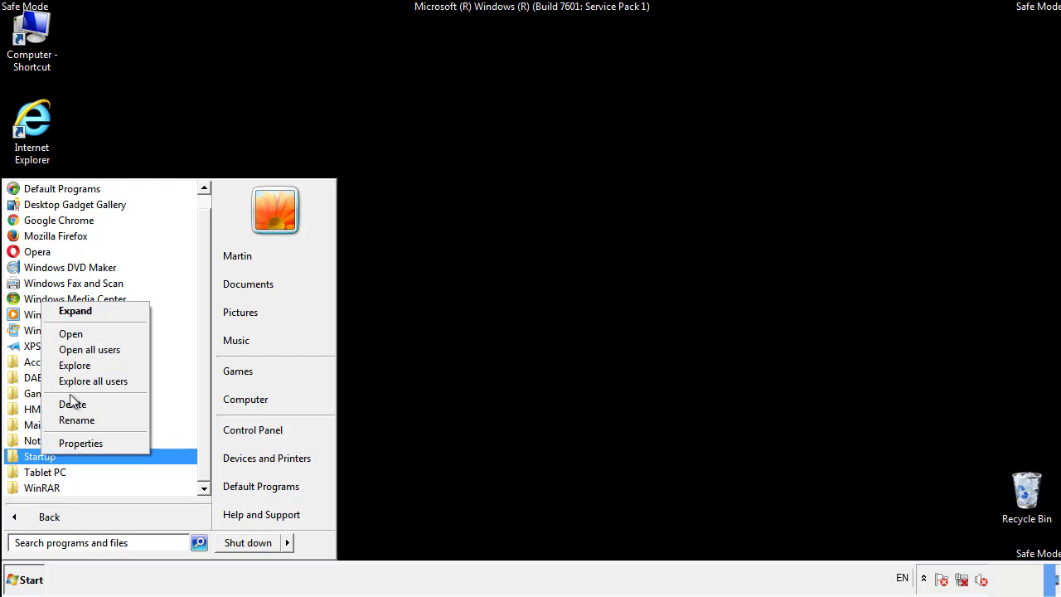
{"action": "left_click", "coordinate": [80, 334]}
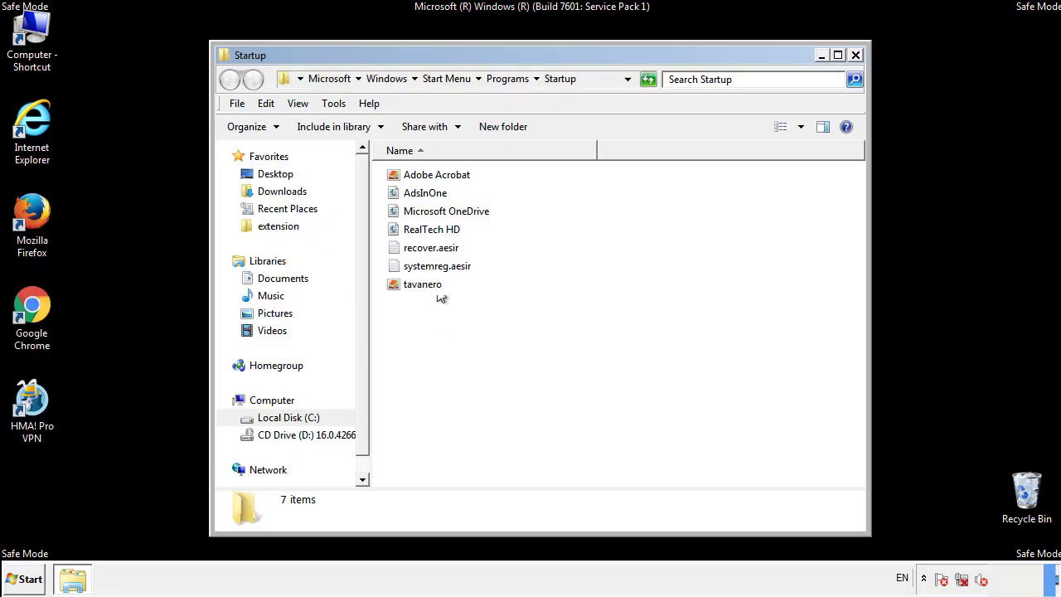
Delete AdsInOne, recover.aesir, systemreg.aesir and tavanero from Startup to the Recycle Bin
{"action": "left_click", "coordinate": [432, 196]}
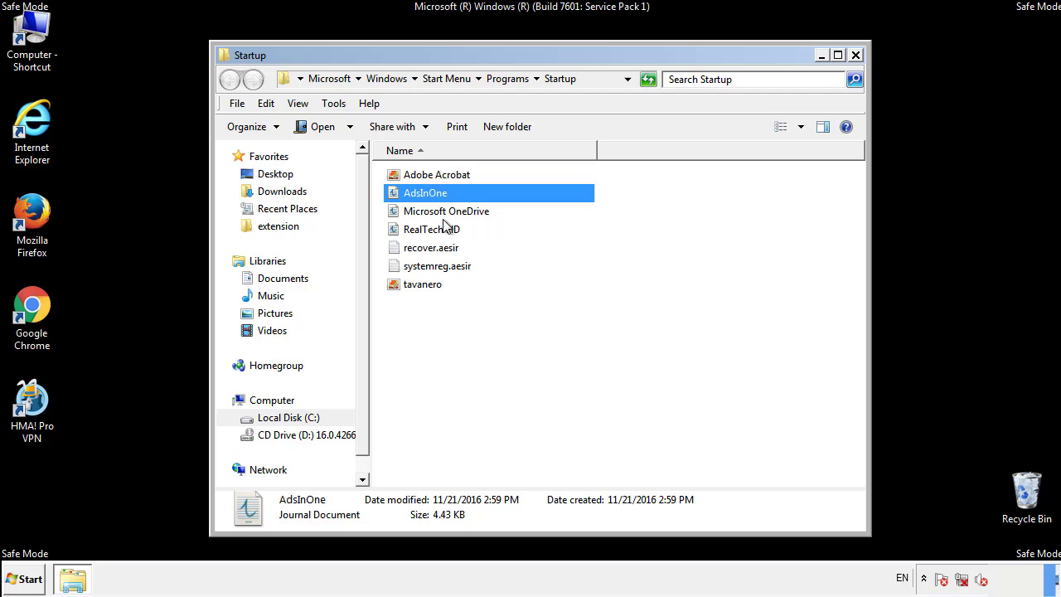
{"action": "left_click", "coordinate": [431, 248], "text": "ctrl"}
{"action": "left_click", "coordinate": [443, 266], "text": "ctrl"}
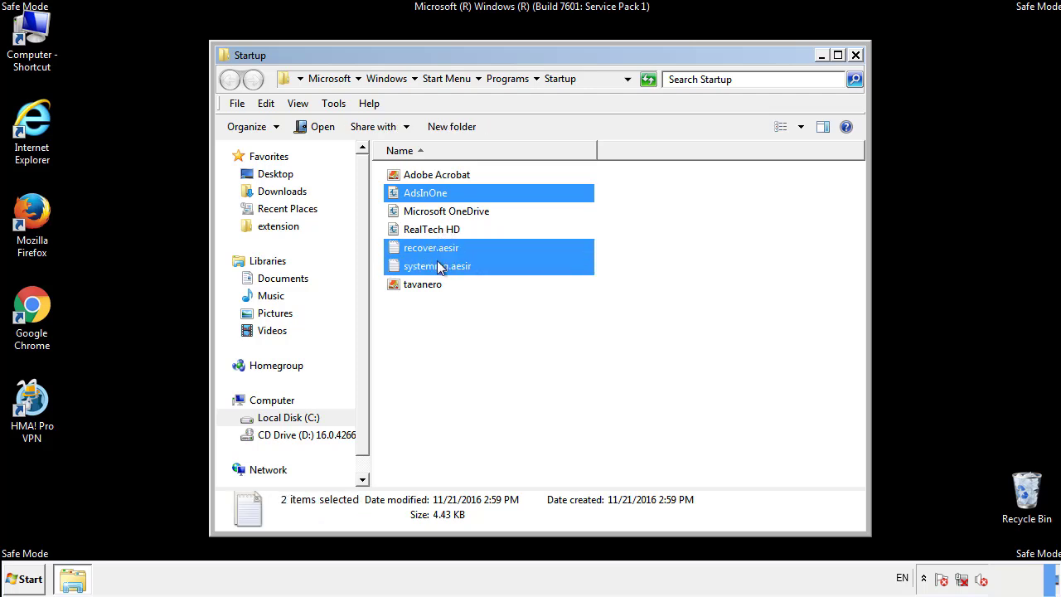
{"action": "left_click", "coordinate": [423, 283], "text": "ctrl"}
{"action": "right_click", "coordinate": [420, 285]}
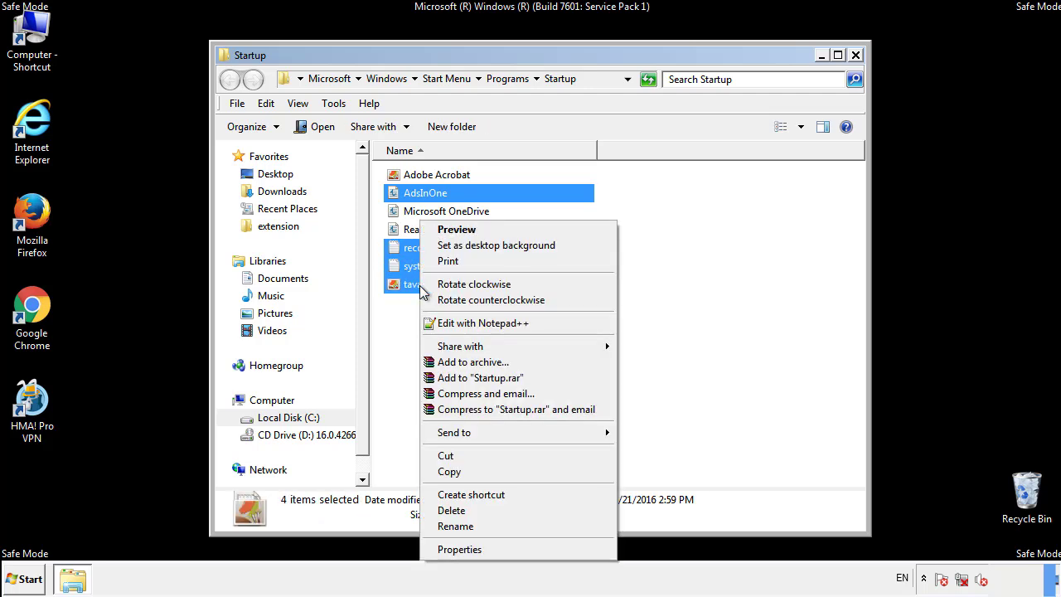
{"action": "left_click", "coordinate": [448, 510]}
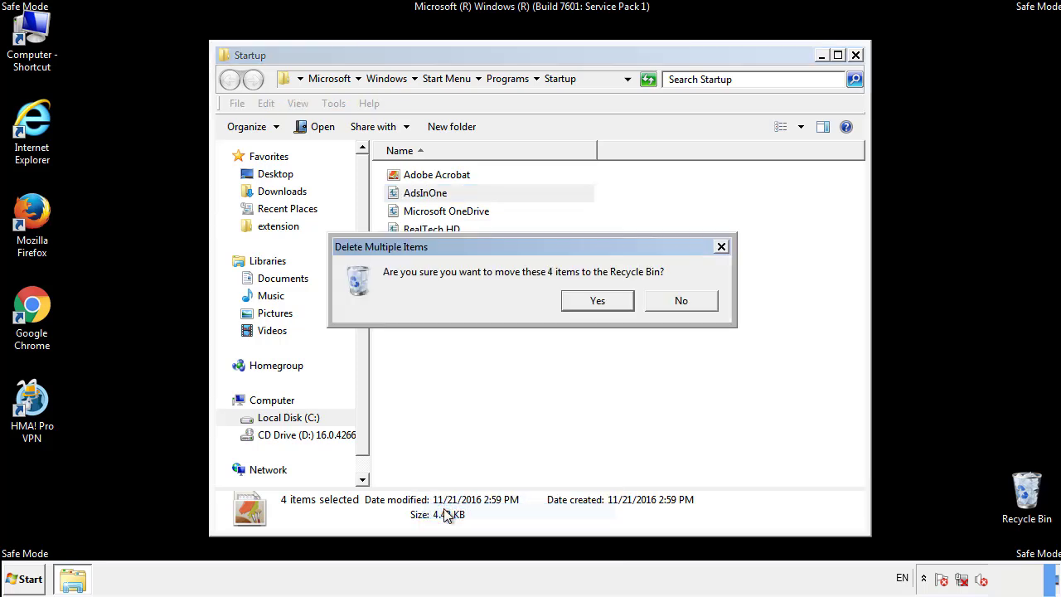
{"action": "left_click", "coordinate": [589, 301]}
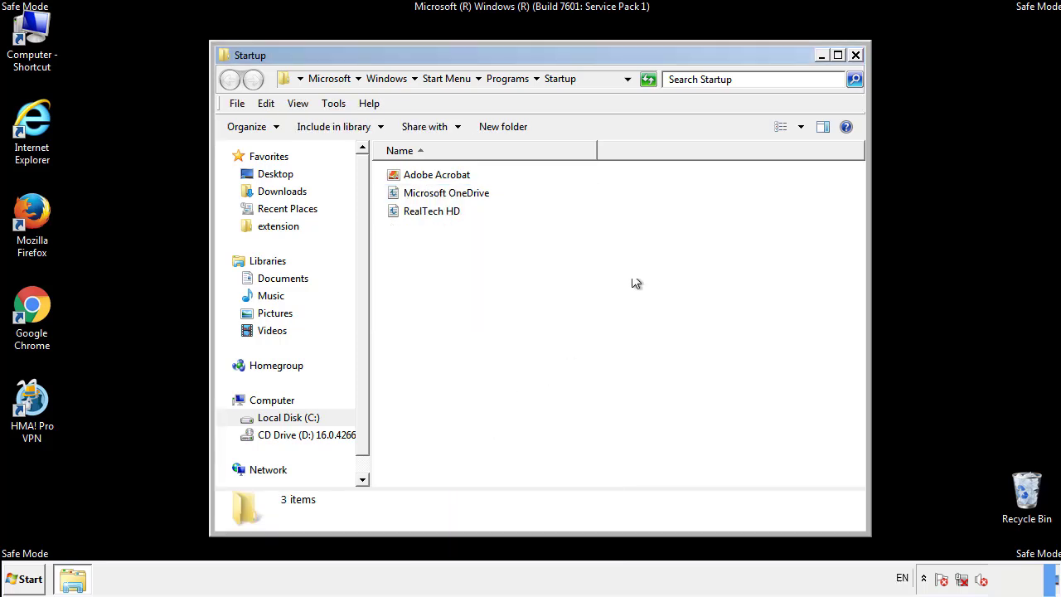
{"action": "left_click", "coordinate": [858, 61]}
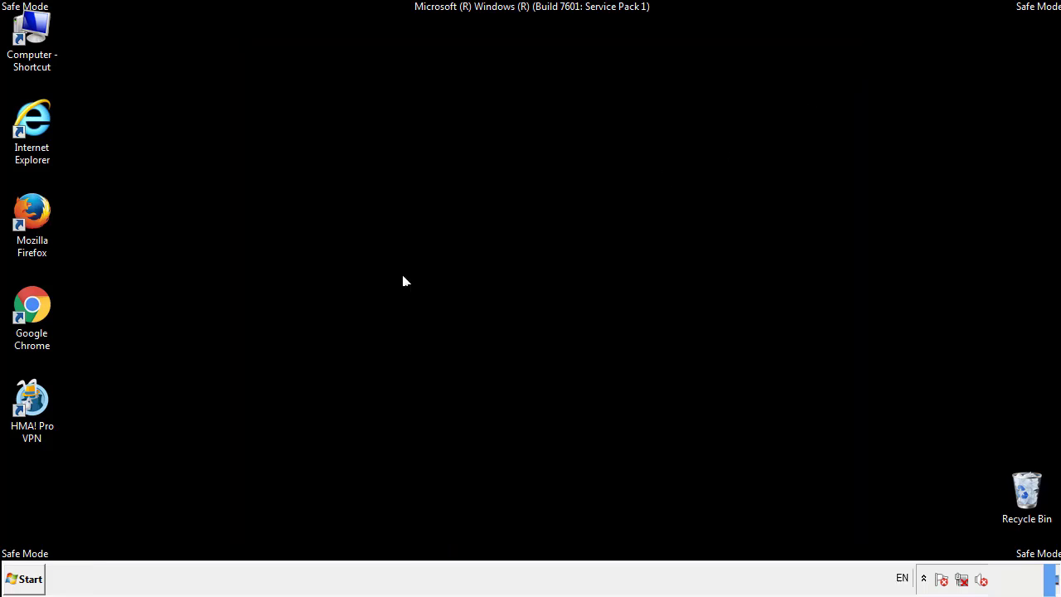
Launch Registry Editor with a regedit Start menu search
{"action": "left_click", "coordinate": [25, 585]}
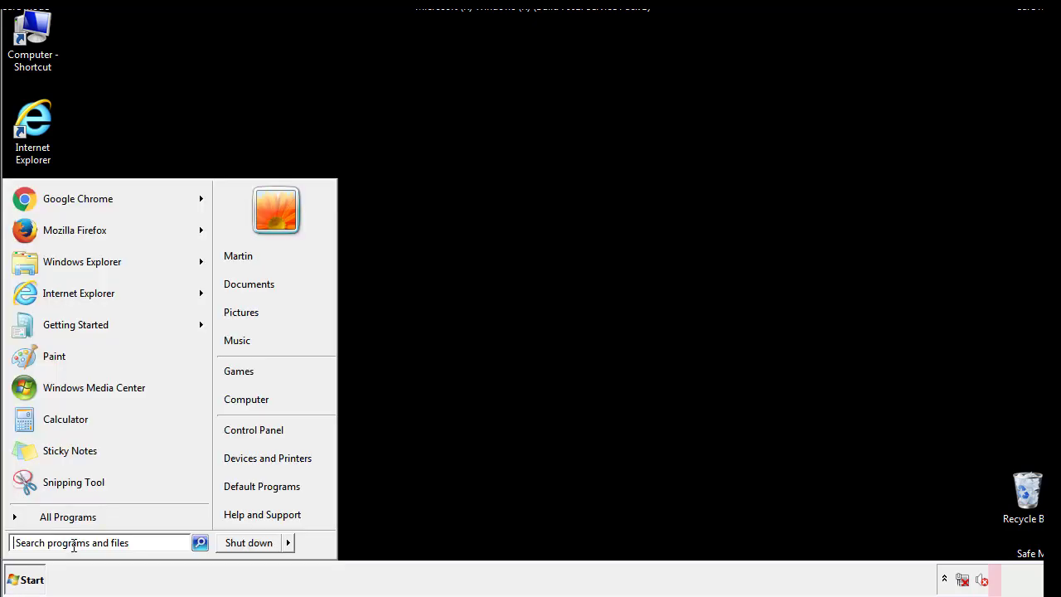
{"action": "type", "text": "reged"}
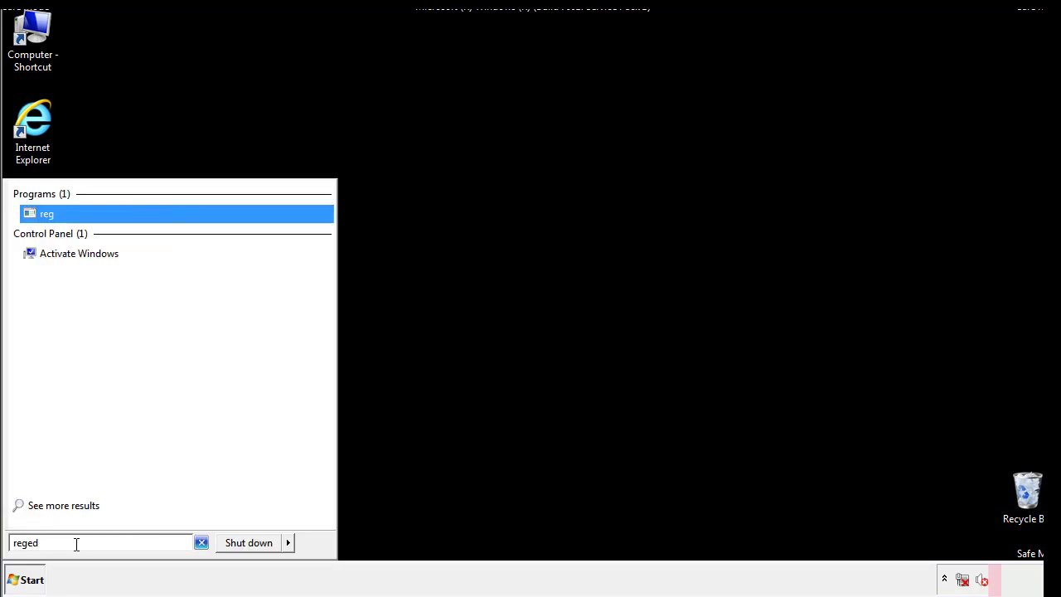
{"action": "type", "text": "it"}
{"action": "key", "text": "Return"}
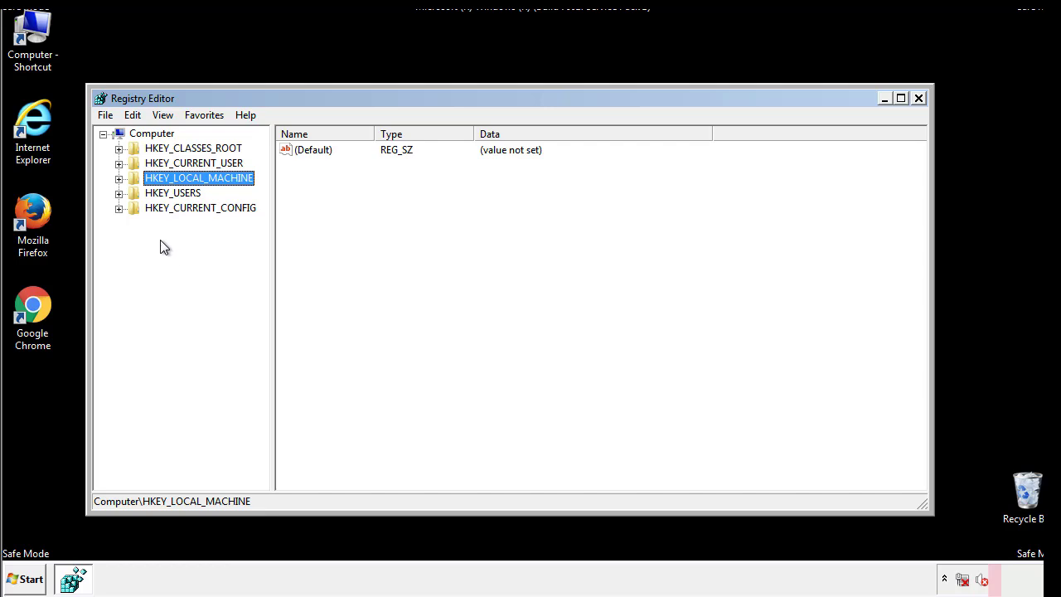
Expand HKEY_LOCAL_MACHINE\SOFTWARE\Microsoft\Windows\CurrentVersion to reveal the Run and RunOnce keys
{"action": "left_click", "coordinate": [119, 178]}
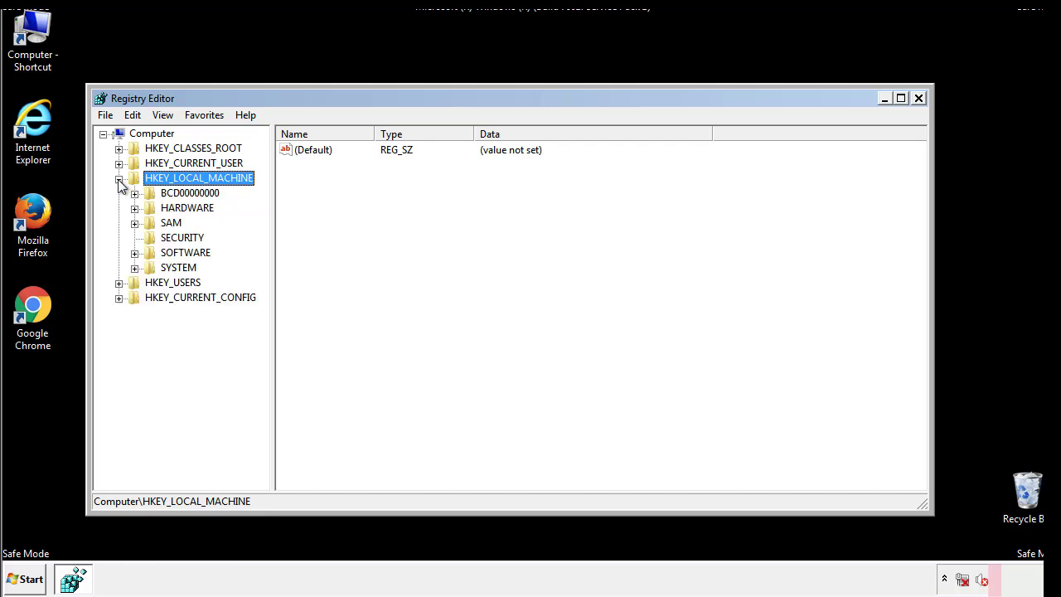
{"action": "left_click", "coordinate": [134, 253]}
{"action": "scroll", "coordinate": [261, 257], "scroll_direction": "down", "scroll_amount": 2}
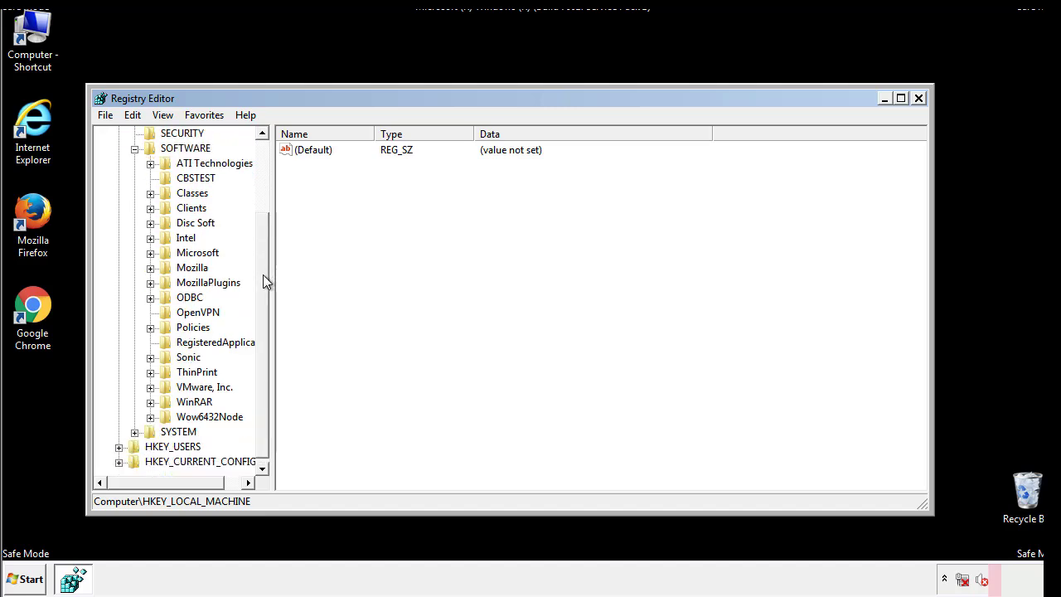
{"action": "left_click", "coordinate": [150, 253]}
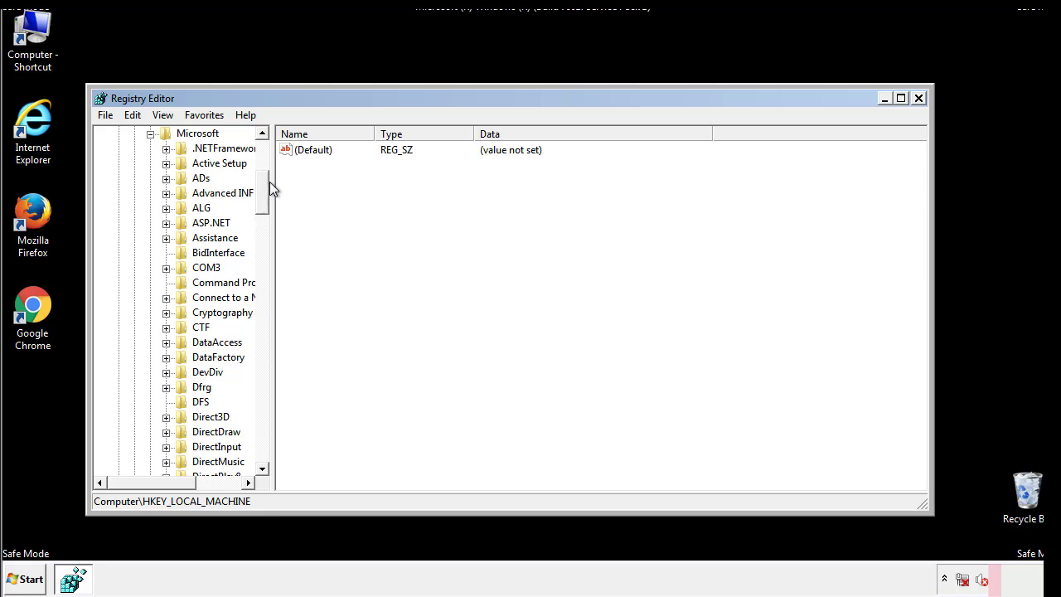
{"action": "left_click_drag", "start_coordinate": [261, 203], "coordinate": [262, 426]}
{"action": "left_click", "coordinate": [167, 253]}
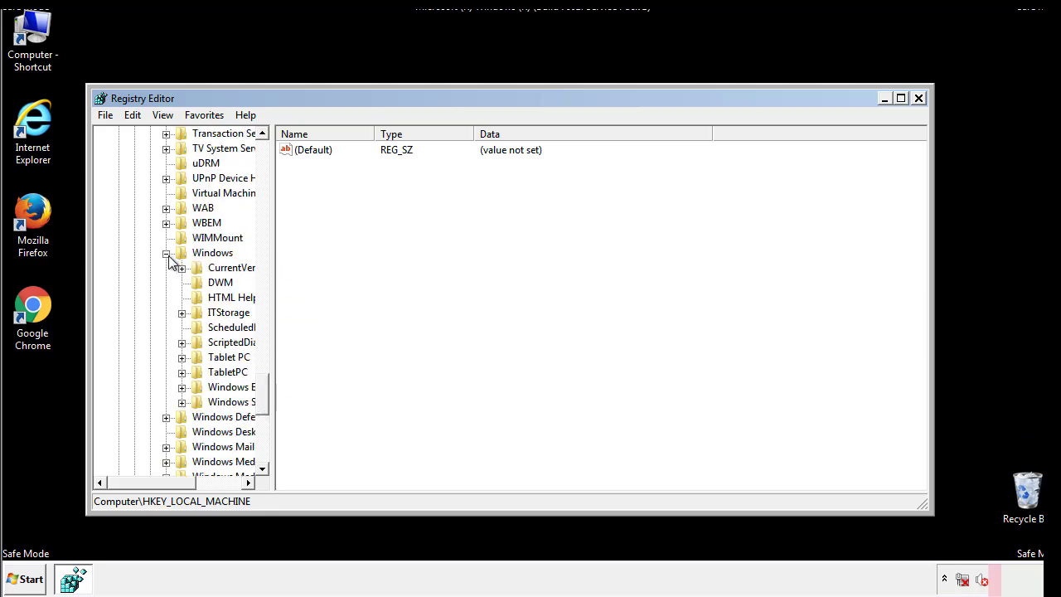
{"action": "left_click_drag", "start_coordinate": [143, 484], "coordinate": [173, 487]}
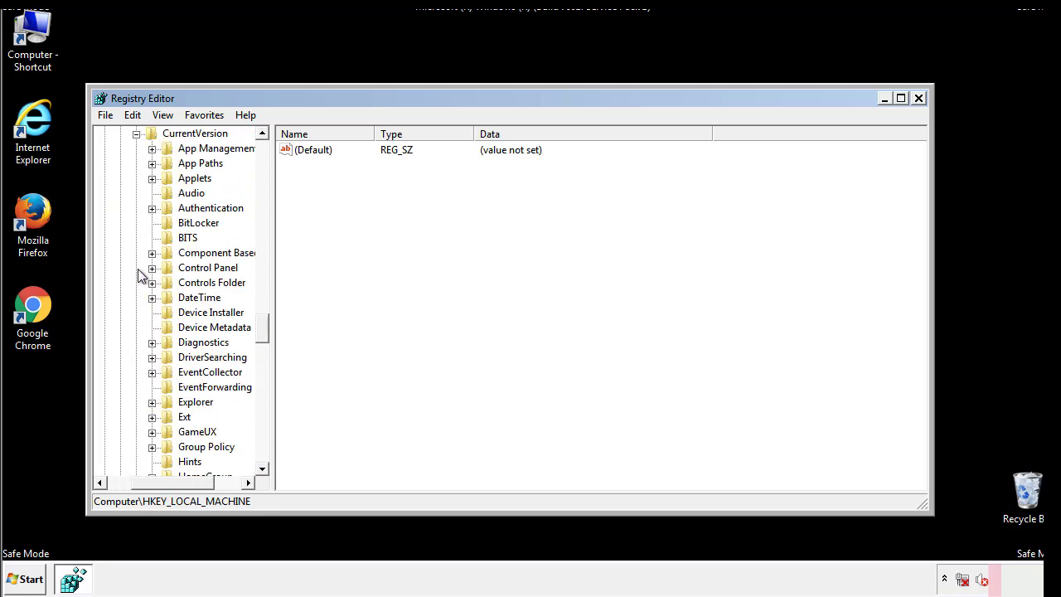
{"action": "left_click", "coordinate": [135, 268]}
{"action": "left_click_drag", "start_coordinate": [267, 332], "coordinate": [262, 385]}
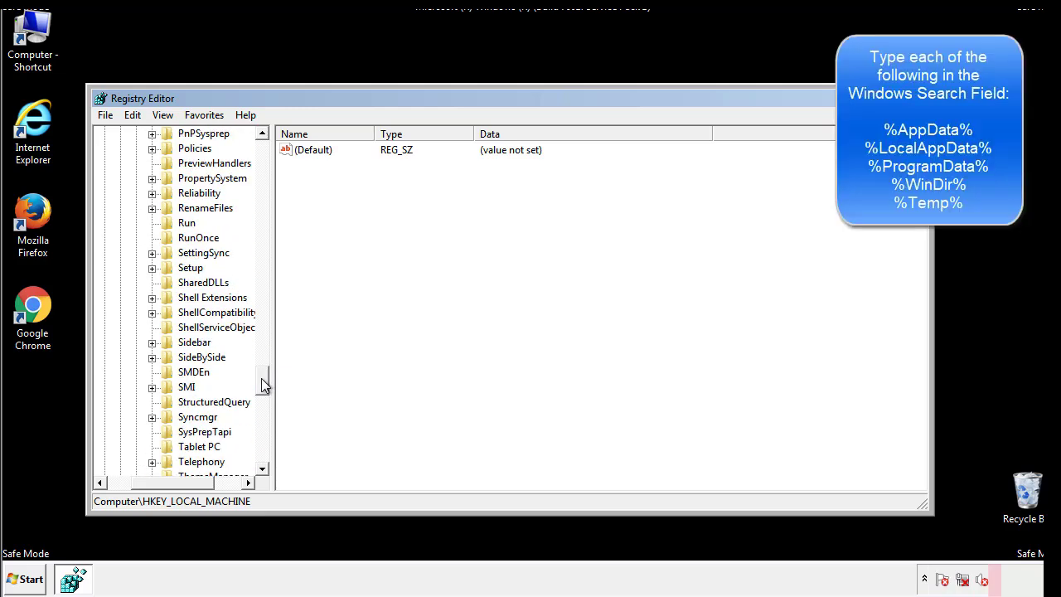
Delete the tappi.loc value from the HKLM CurrentVersion Run key
{"action": "left_click", "coordinate": [172, 224]}
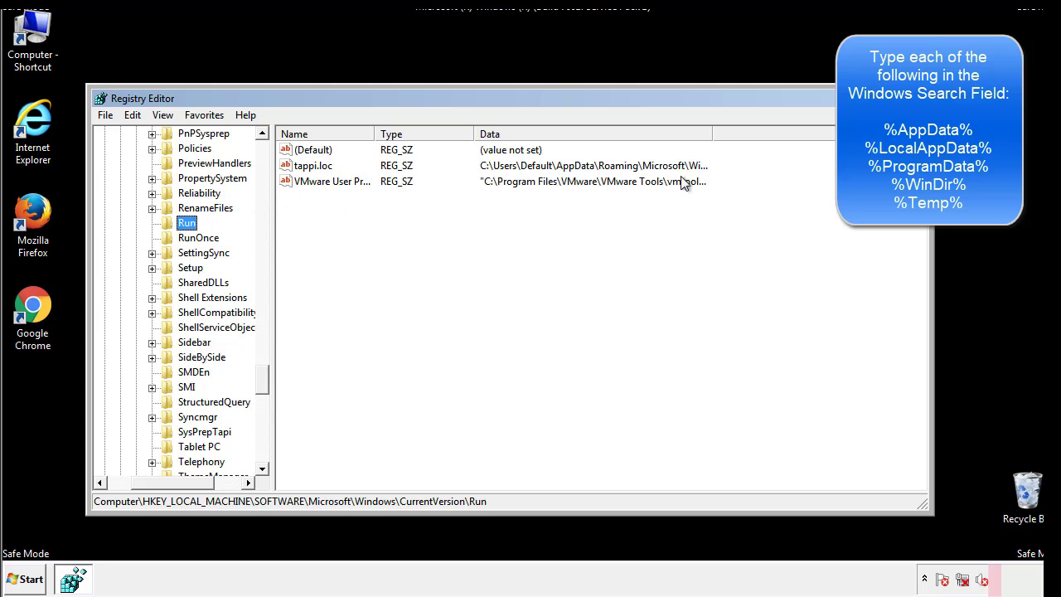
{"action": "left_click", "coordinate": [313, 167]}
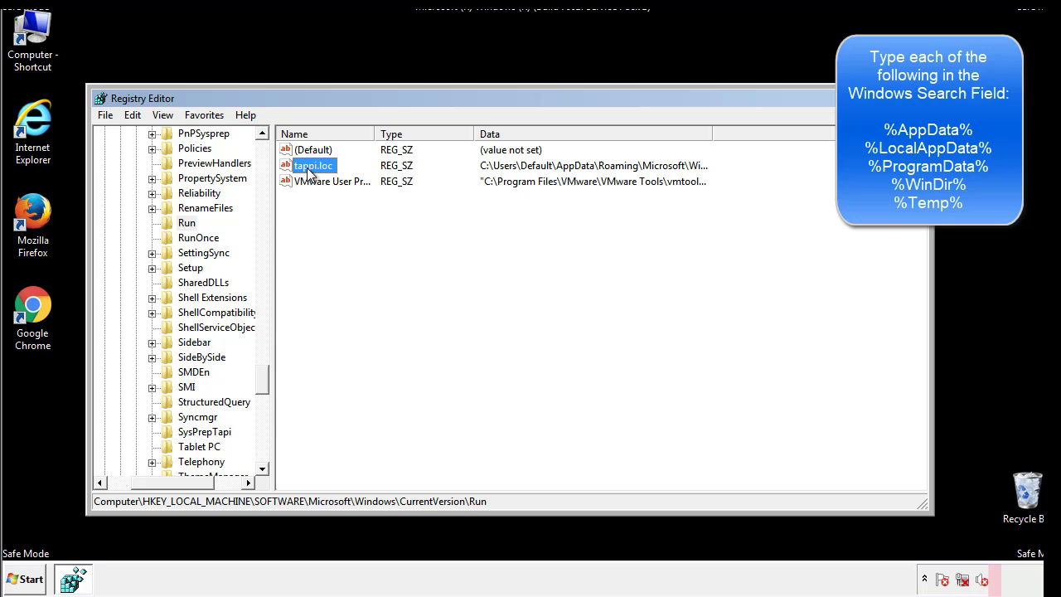
{"action": "right_click", "coordinate": [309, 169]}
{"action": "left_click", "coordinate": [330, 216]}
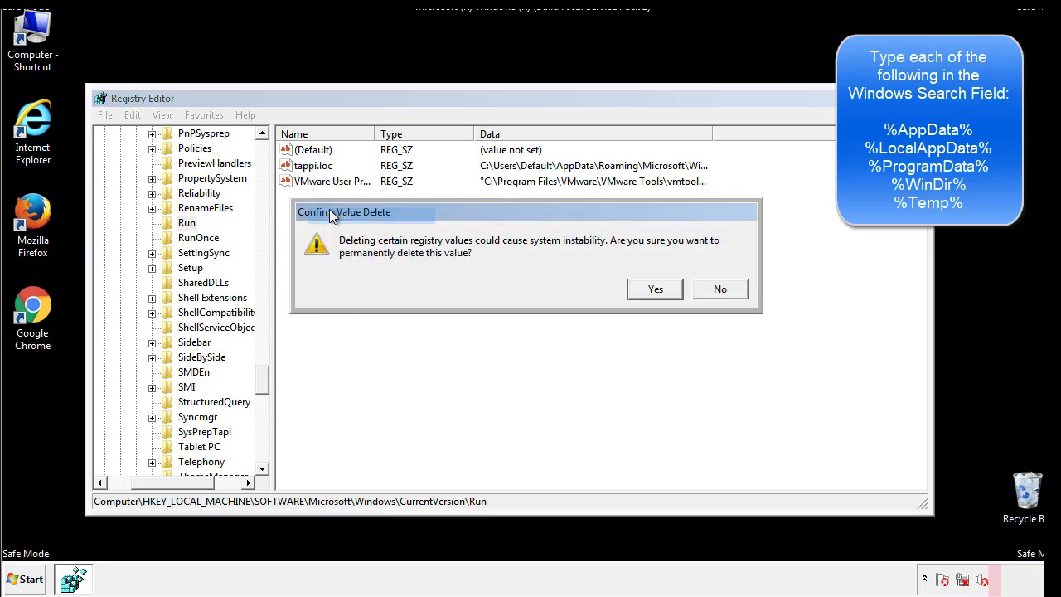
{"action": "left_click", "coordinate": [646, 294]}
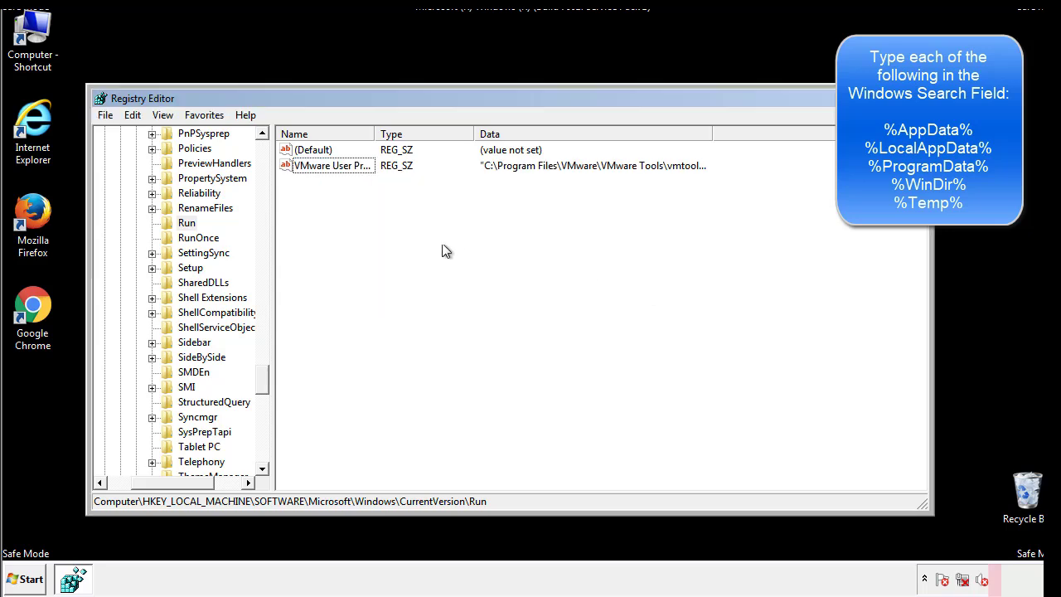
{"action": "left_click_drag", "start_coordinate": [261, 374], "coordinate": [260, 450]}
{"action": "left_click_drag", "start_coordinate": [166, 486], "coordinate": [129, 492]}
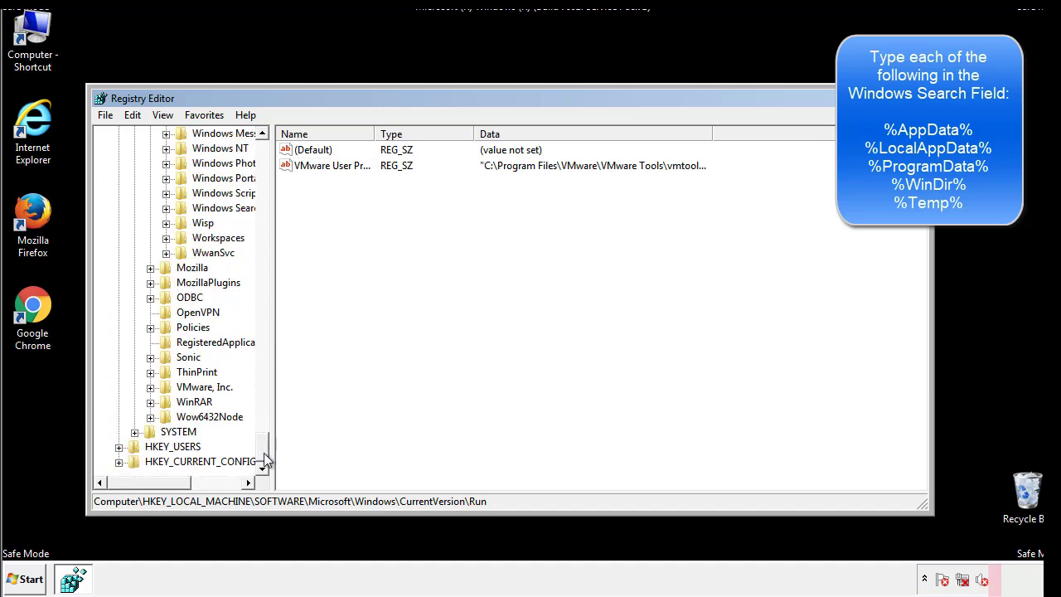
{"action": "left_click_drag", "start_coordinate": [267, 452], "coordinate": [270, 157]}
Collapse HKEY_LOCAL_MACHINE and expand HKEY_CURRENT_USER\Software\Microsoft\Windows\CurrentVersion
{"action": "left_click", "coordinate": [119, 178]}
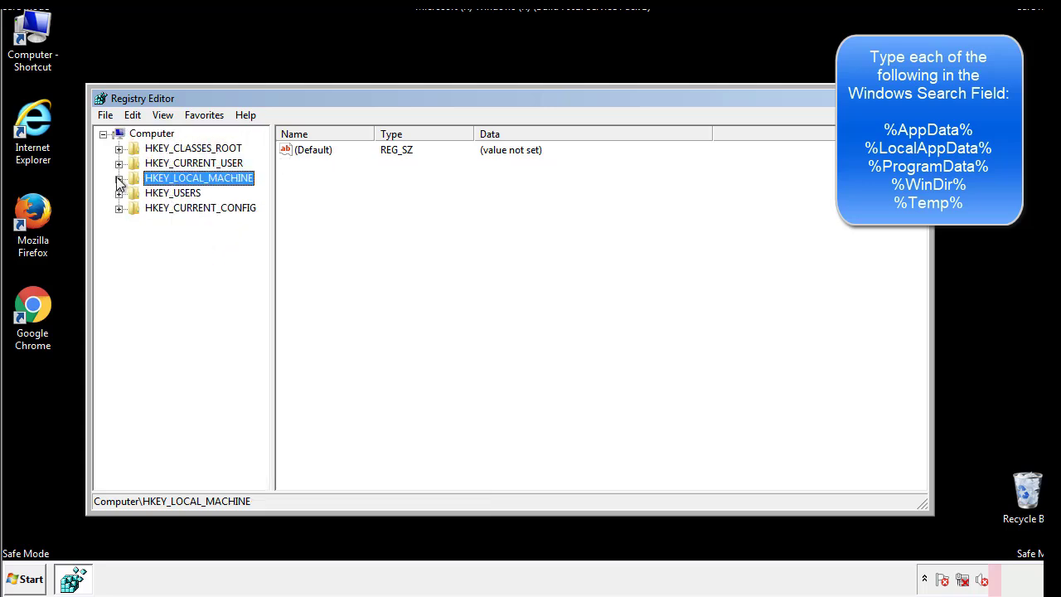
{"action": "left_click", "coordinate": [119, 164]}
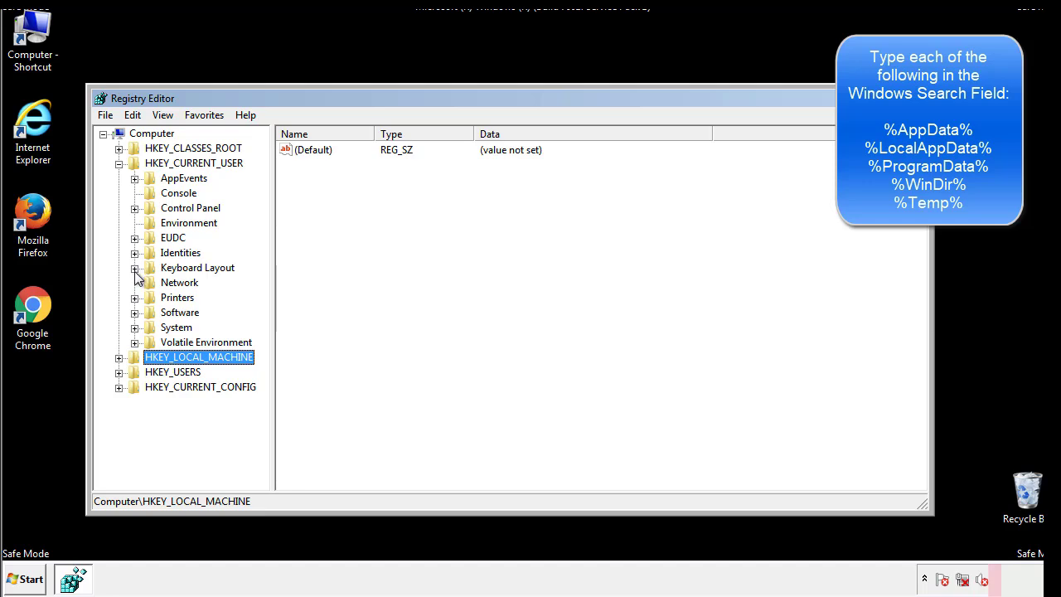
{"action": "left_click", "coordinate": [135, 313]}
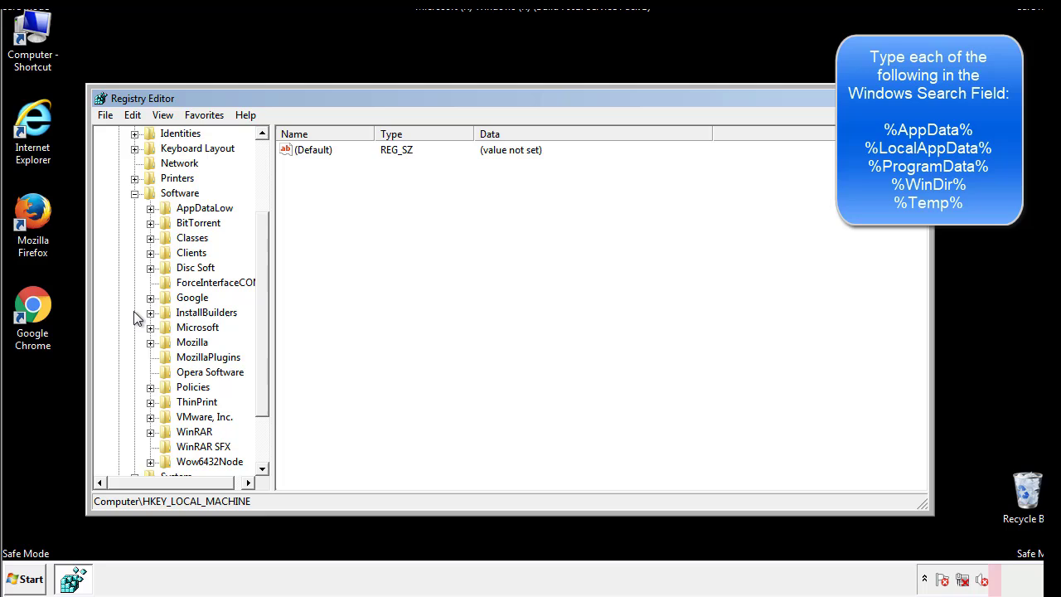
{"action": "left_click_drag", "start_coordinate": [261, 301], "coordinate": [261, 316]}
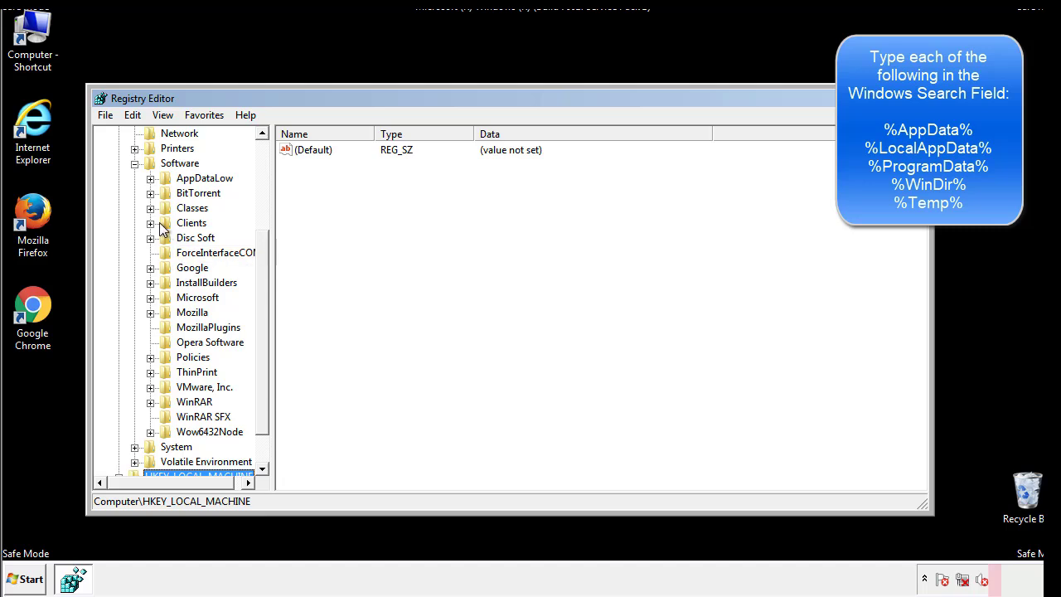
{"action": "left_click", "coordinate": [151, 298]}
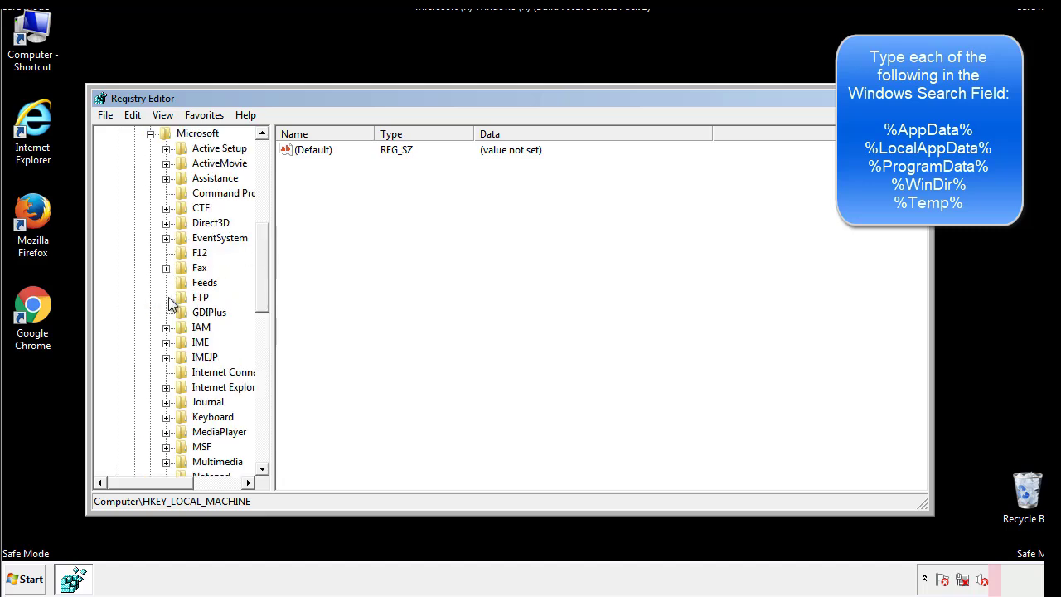
{"action": "left_click_drag", "start_coordinate": [260, 242], "coordinate": [261, 344]}
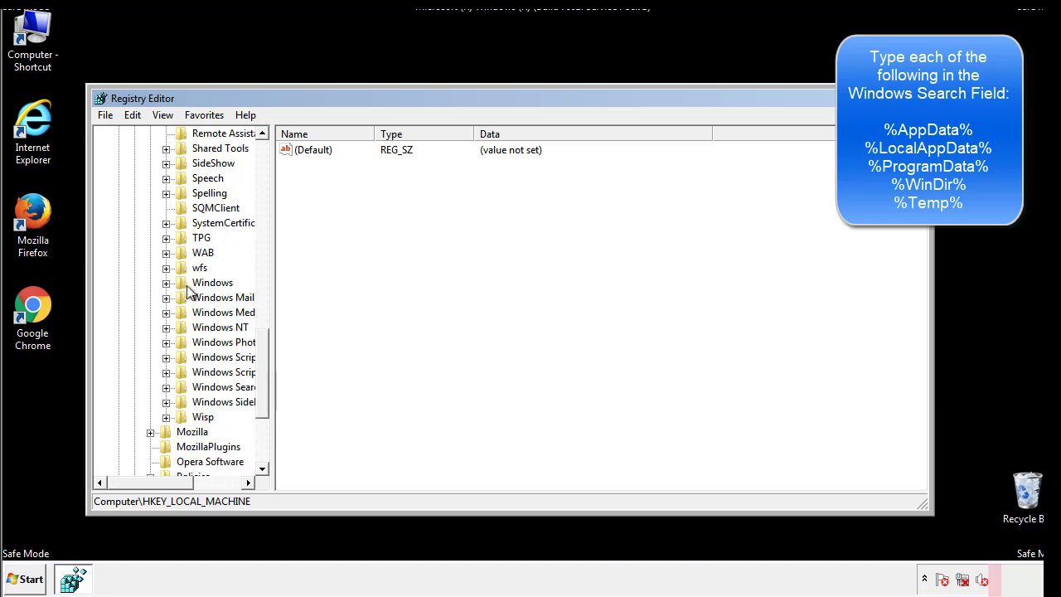
{"action": "left_click", "coordinate": [167, 283]}
{"action": "left_click", "coordinate": [182, 299]}
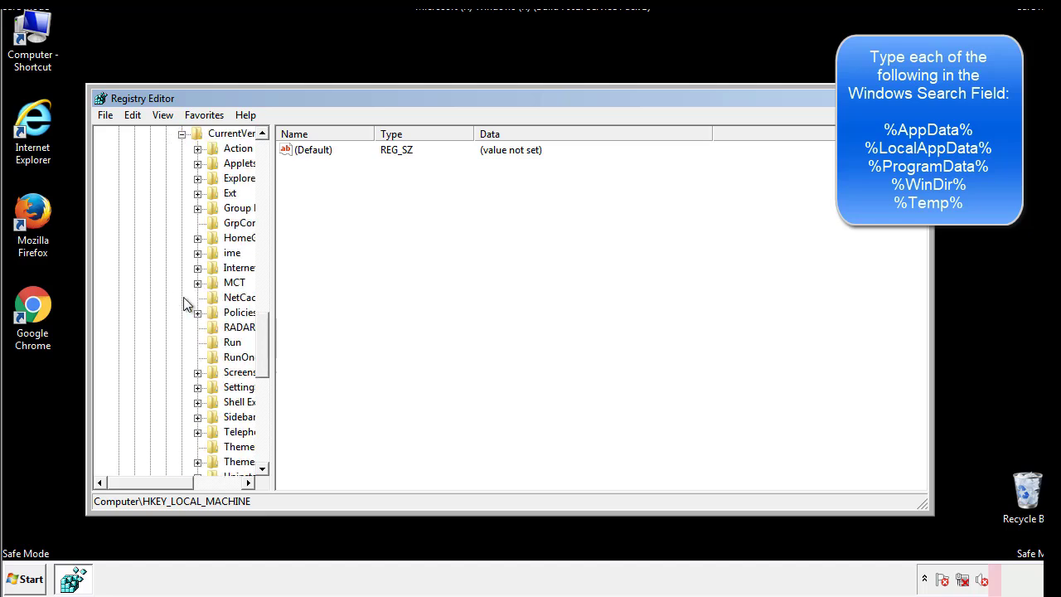
Check the current user's Run key, which holds only DAEMON Tools, then collapse Windows
{"action": "left_click_drag", "start_coordinate": [161, 487], "coordinate": [187, 482]}
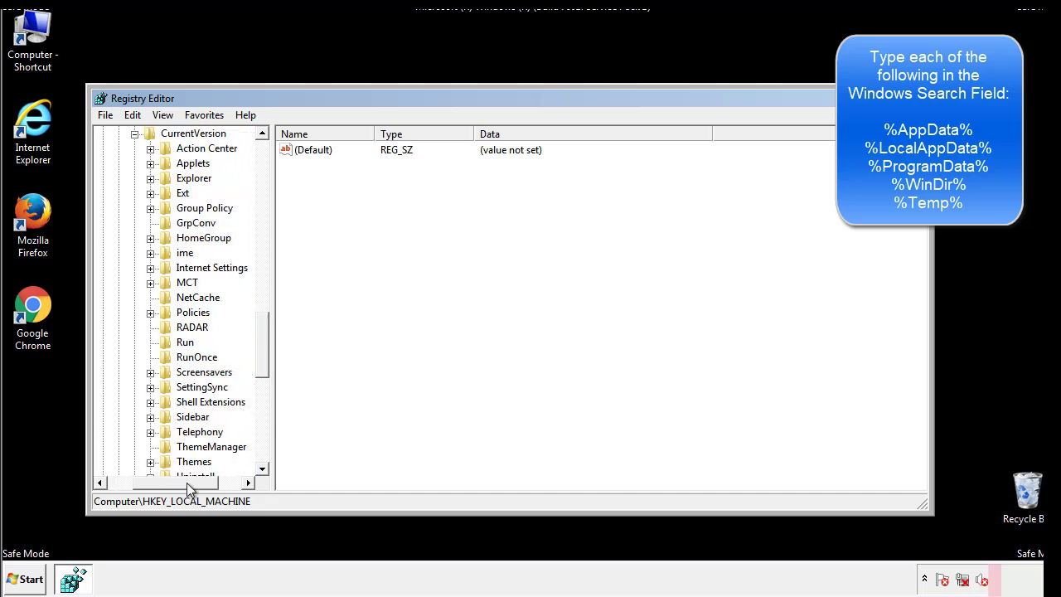
{"action": "left_click", "coordinate": [183, 342]}
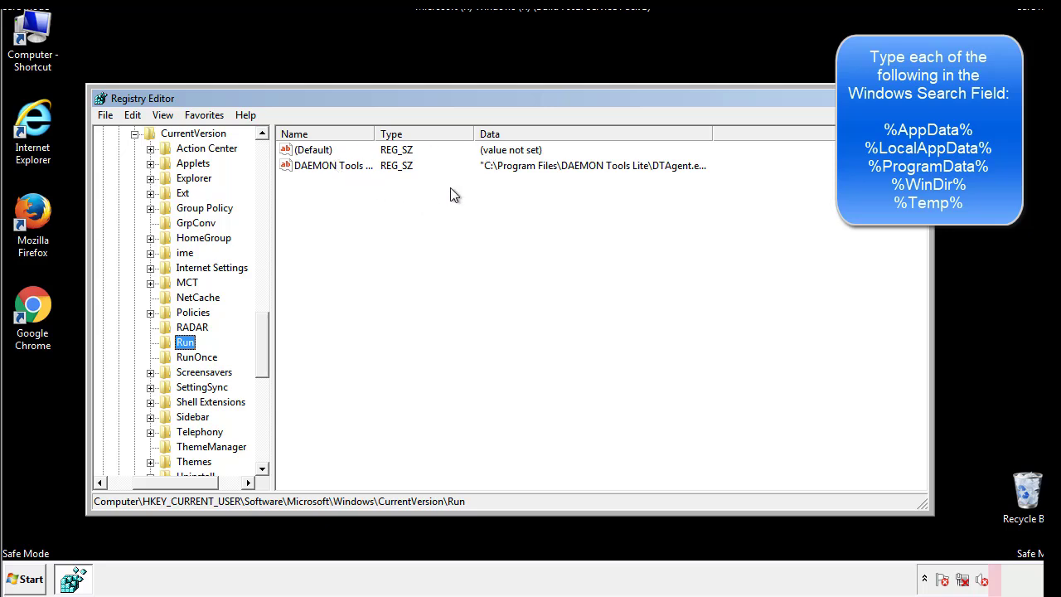
{"action": "key", "text": "Tab"}
{"action": "left_click_drag", "start_coordinate": [308, 240], "coordinate": [380, 193]}
{"action": "left_click_drag", "start_coordinate": [176, 480], "coordinate": [152, 482]}
{"action": "left_click_drag", "start_coordinate": [269, 359], "coordinate": [262, 346]}
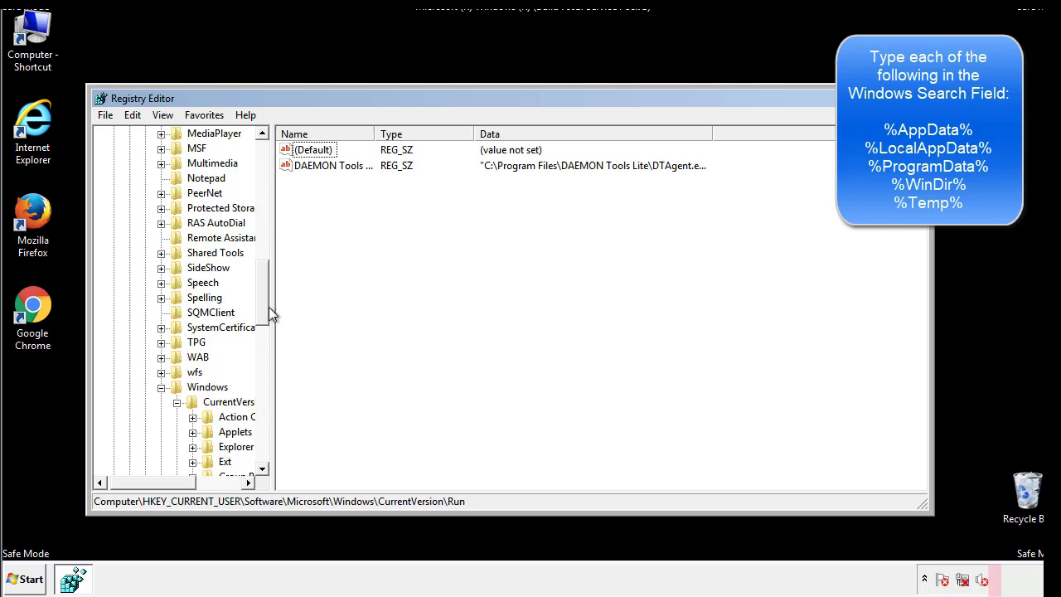
{"action": "left_click", "coordinate": [161, 387]}
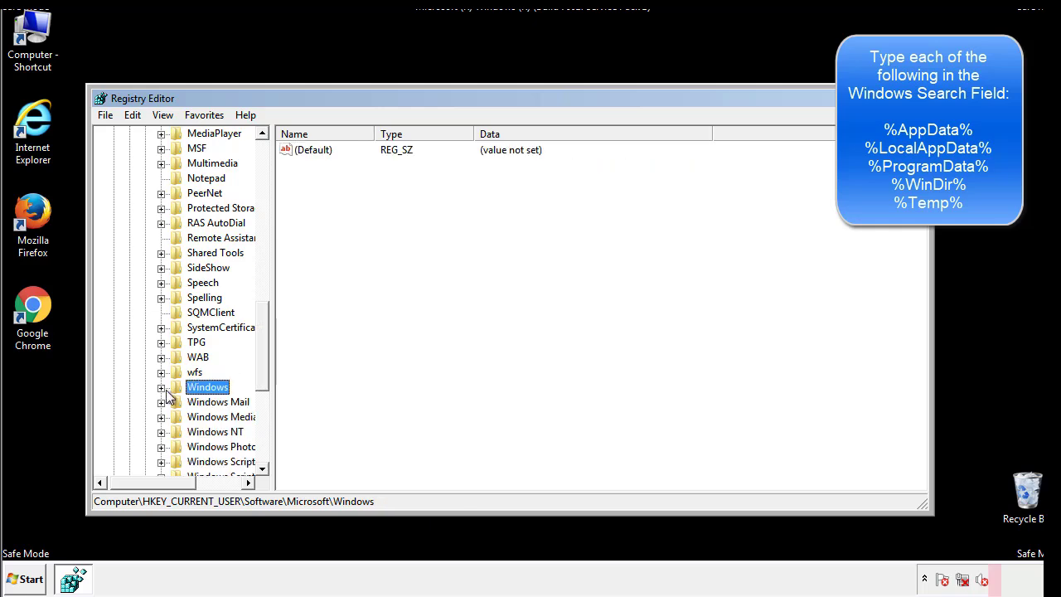
{"action": "left_click_drag", "start_coordinate": [266, 369], "coordinate": [267, 205]}
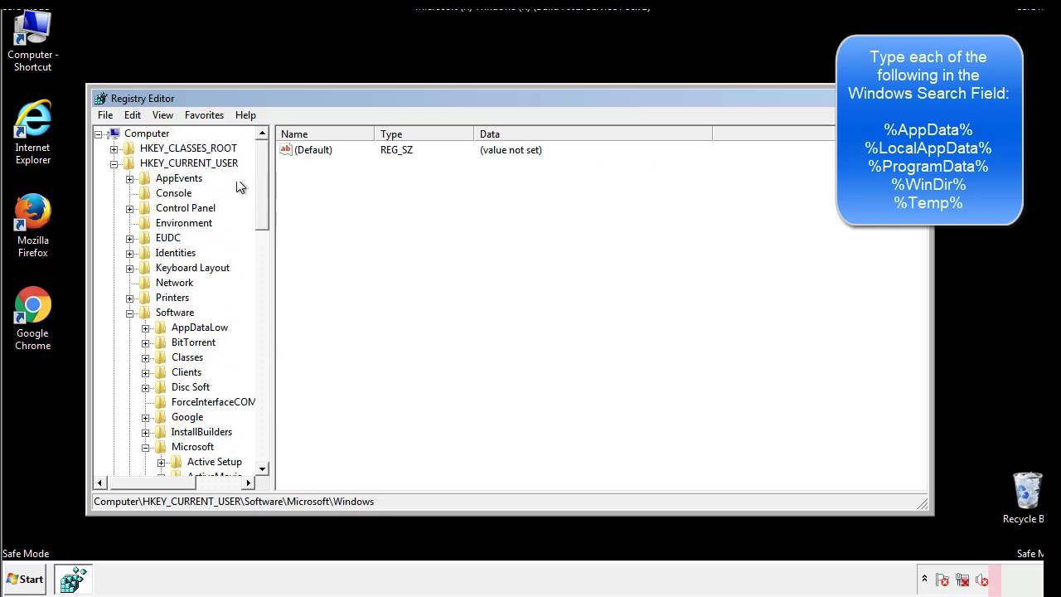
Search the registry for %tem to find the Temporary Files key
{"action": "left_click", "coordinate": [133, 115]}
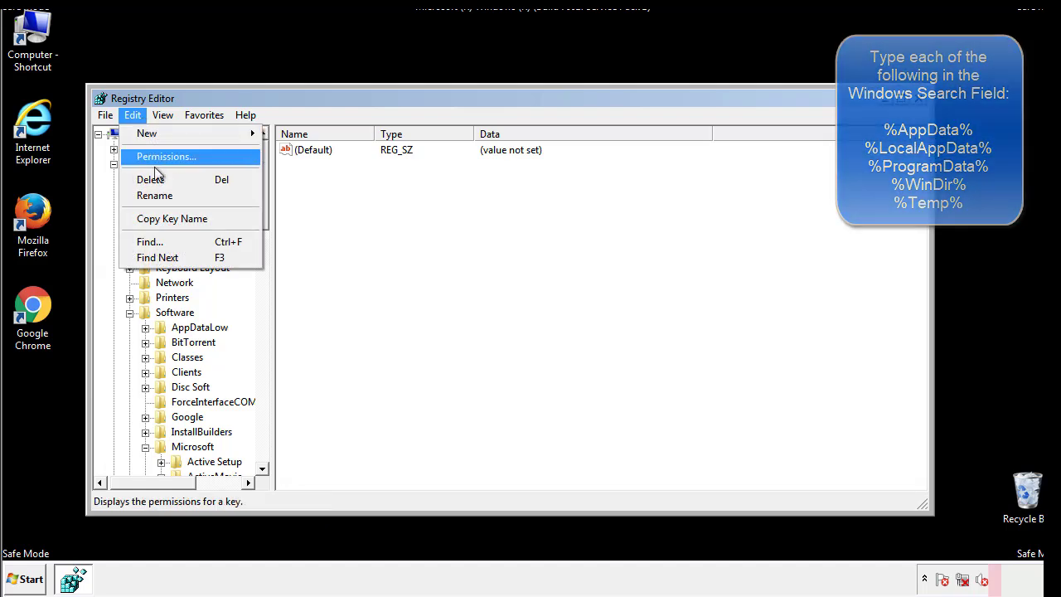
{"action": "left_click", "coordinate": [149, 241]}
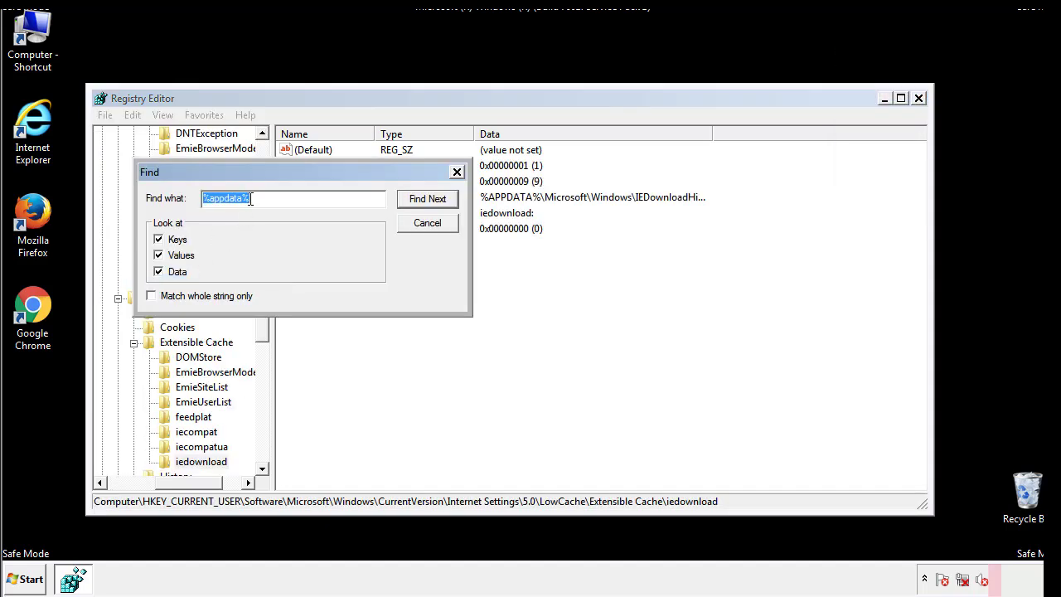
{"action": "type", "text": "%temp%"}
{"action": "key", "text": "Return"}
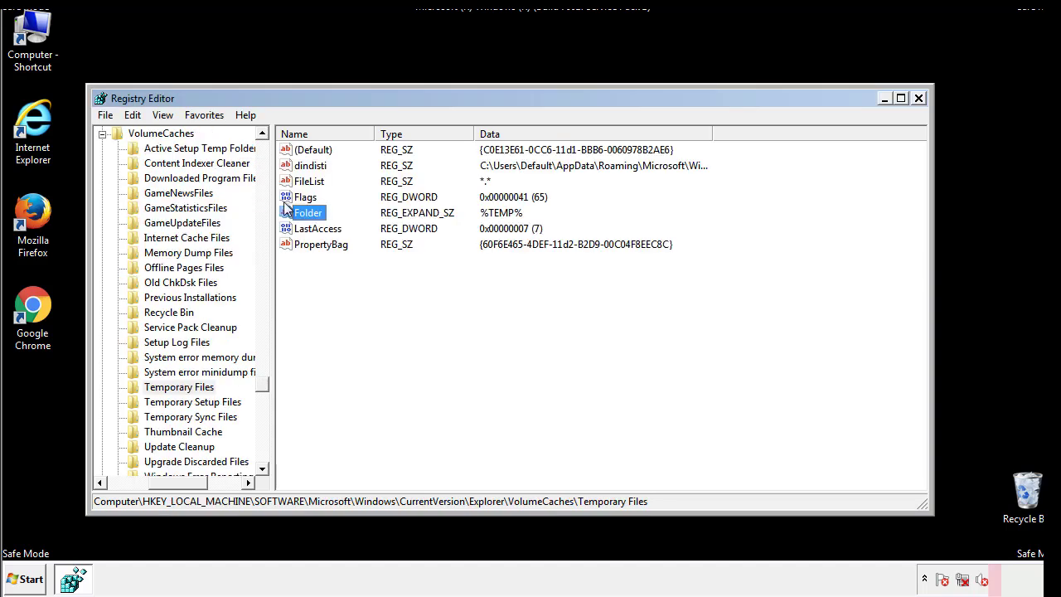
Delete all values under VolumeCaches\Temporary Files, including dindisti, and close Registry Editor
{"action": "left_click", "coordinate": [434, 287]}
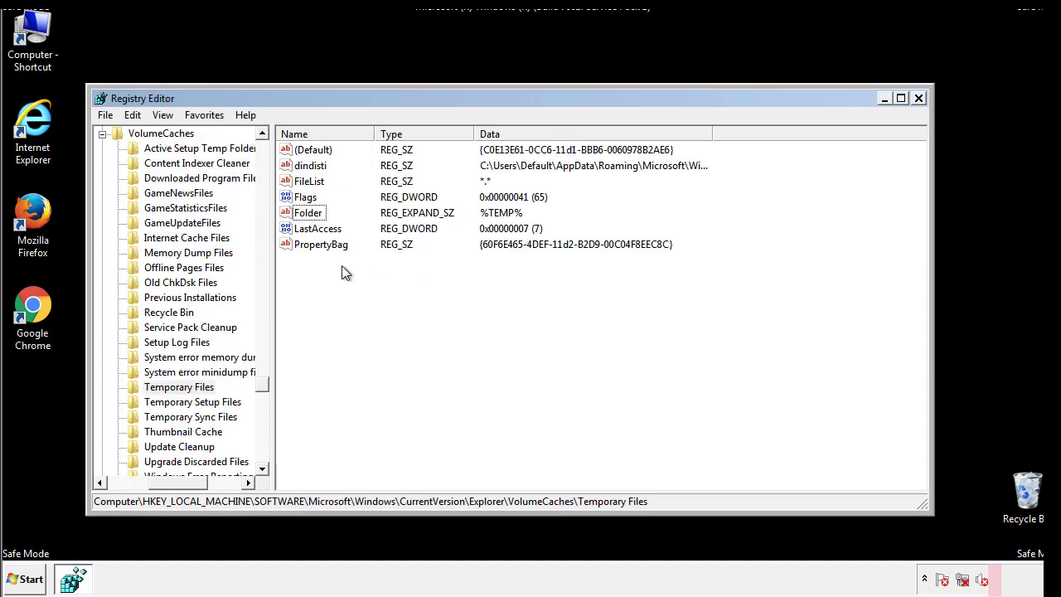
{"action": "left_click_drag", "start_coordinate": [341, 265], "coordinate": [301, 145]}
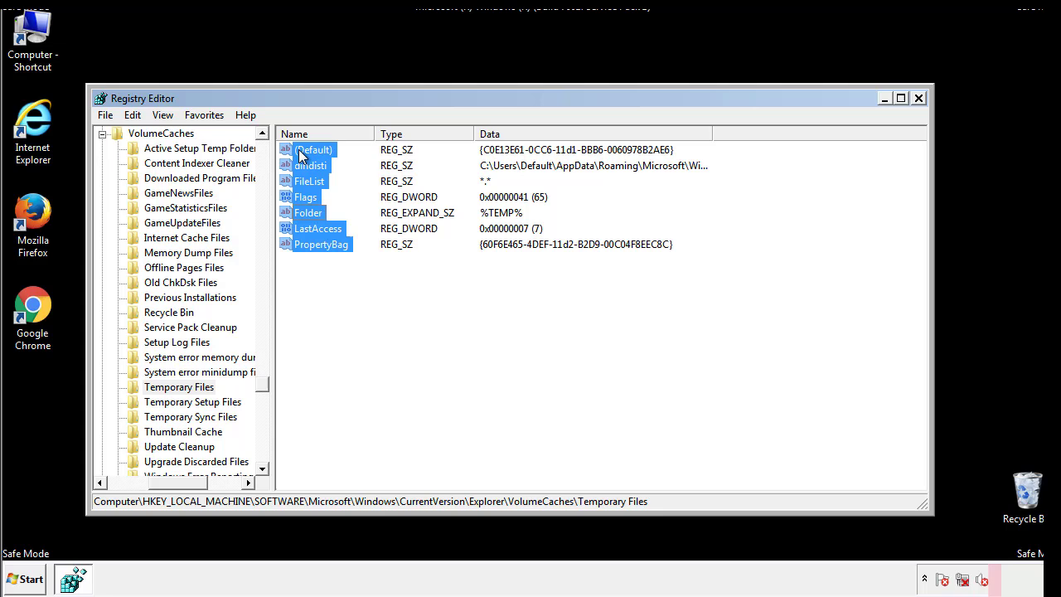
{"action": "right_click", "coordinate": [303, 156]}
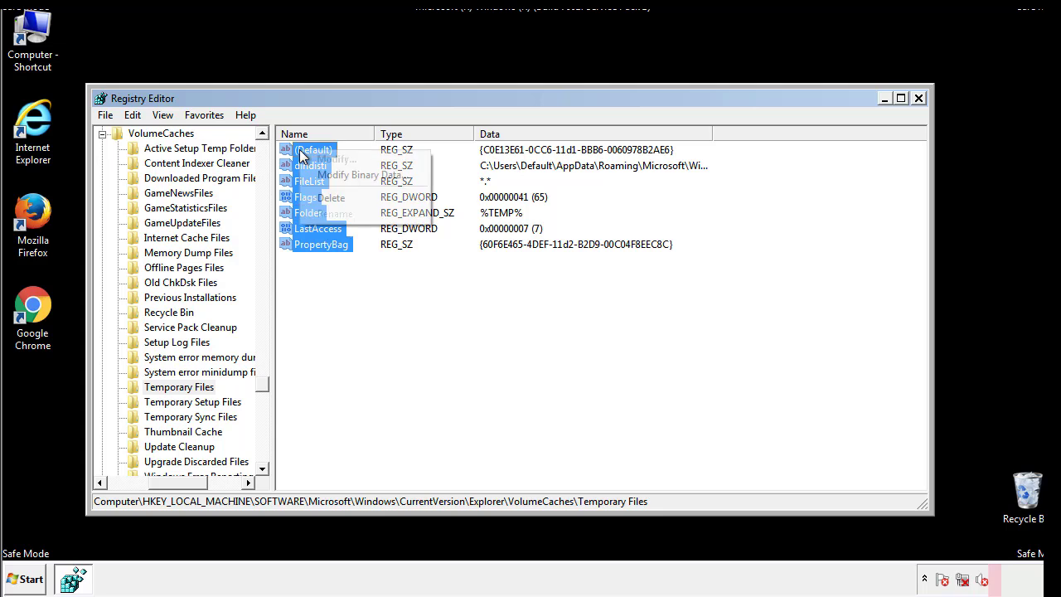
{"action": "left_click", "coordinate": [322, 197]}
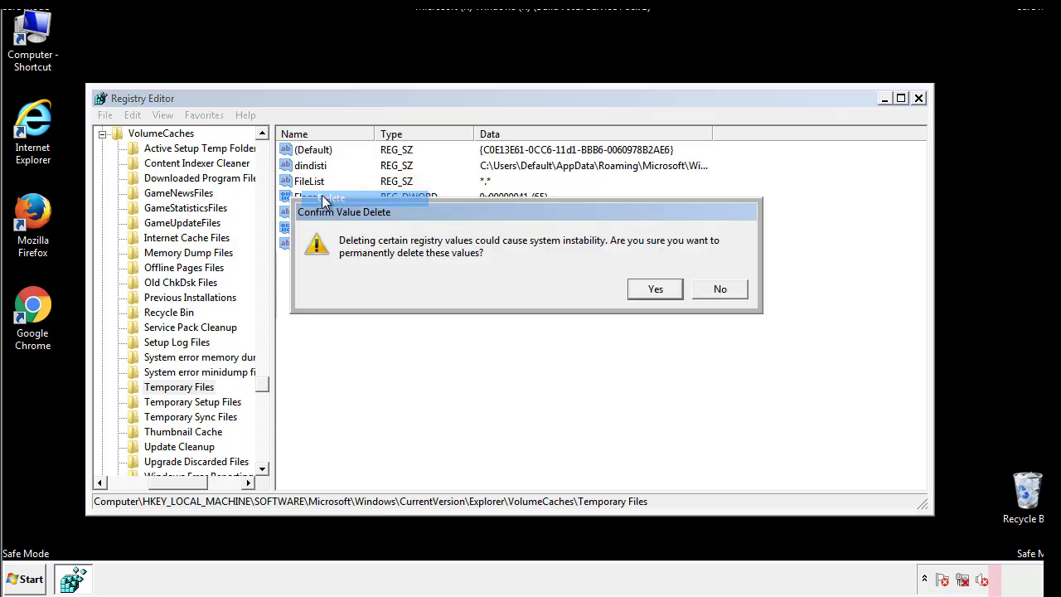
{"action": "left_click", "coordinate": [673, 290]}
{"action": "left_click", "coordinate": [369, 203]}
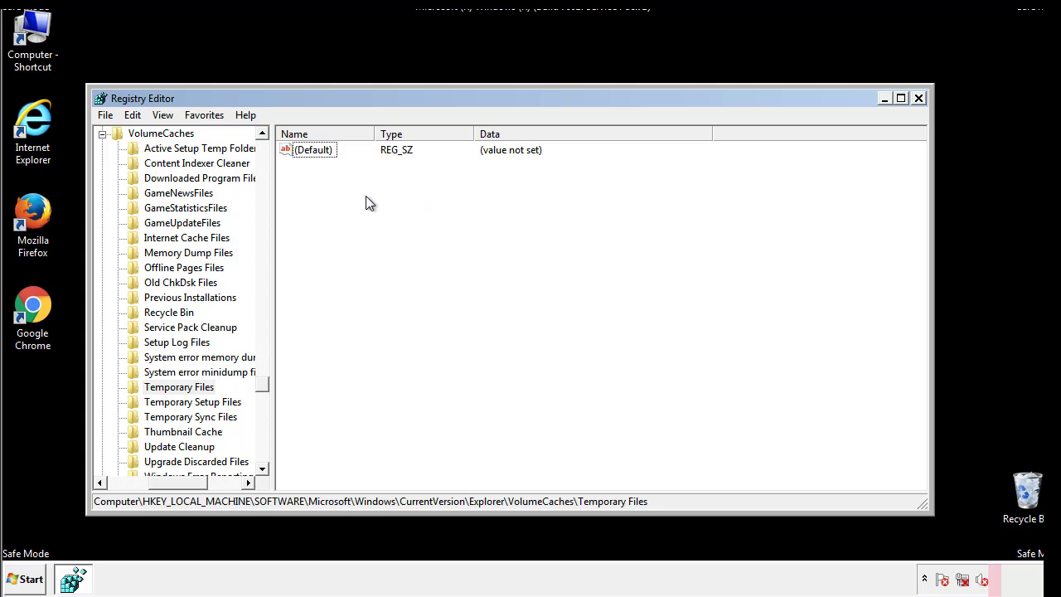
{"action": "left_click", "coordinate": [919, 99]}
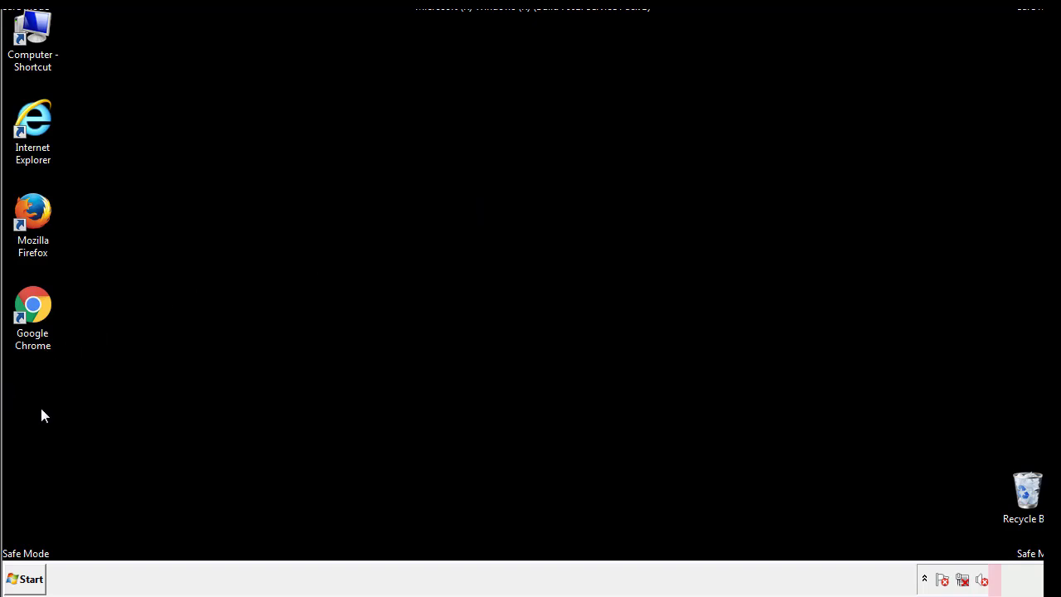
Search the Start menu for msconfig, correcting a typo, and launch System Configuration
{"action": "left_click", "coordinate": [20, 583]}
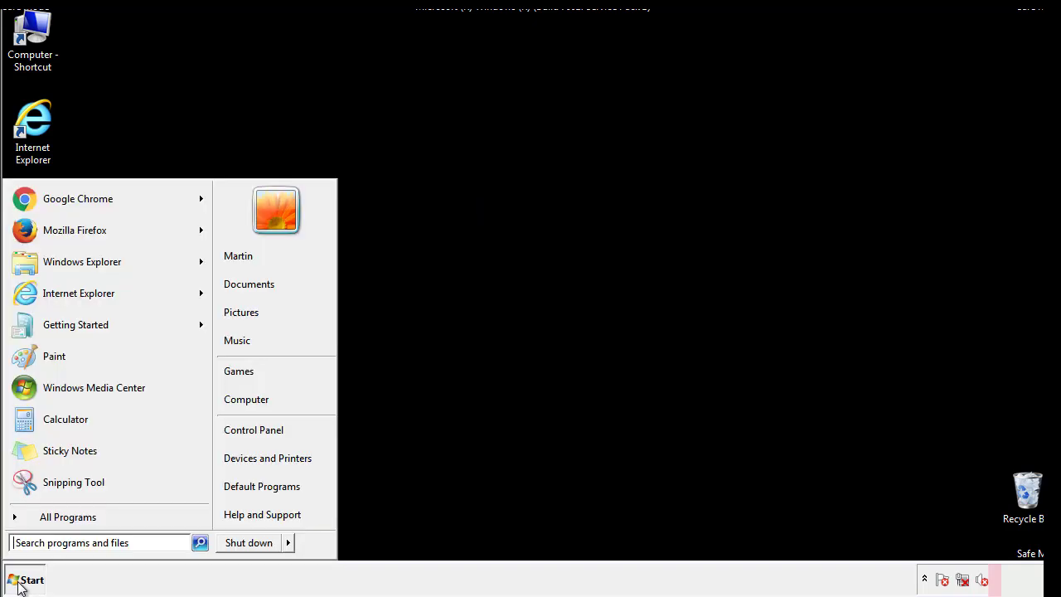
{"action": "left_click", "coordinate": [57, 542]}
{"action": "type", "text": "mscon"}
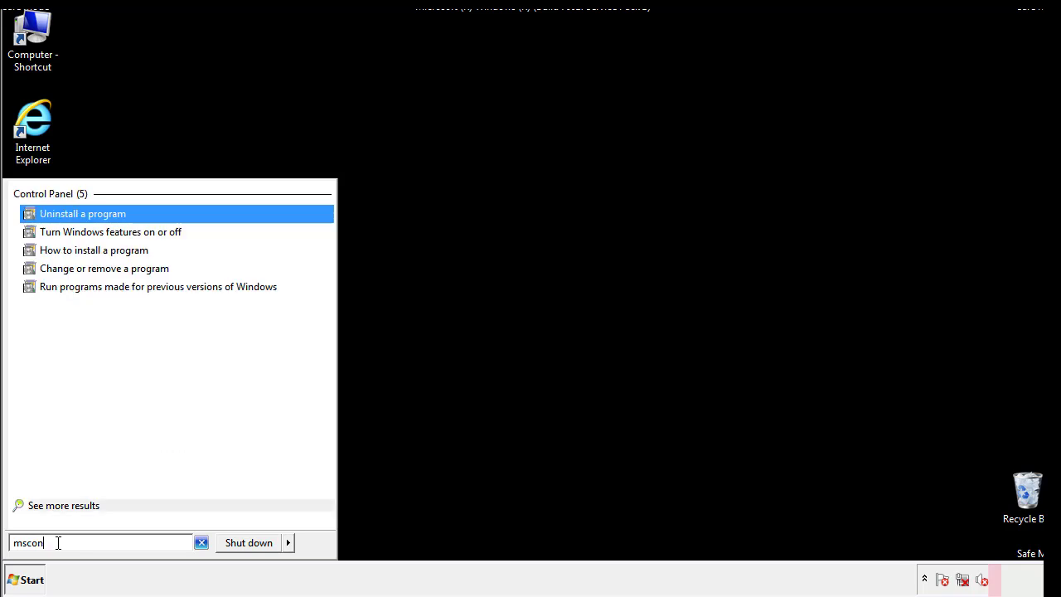
{"action": "type", "text": "fgi"}
{"action": "key", "text": "BackSpace"}
{"action": "key", "text": "BackSpace"}
{"action": "type", "text": "ig"}
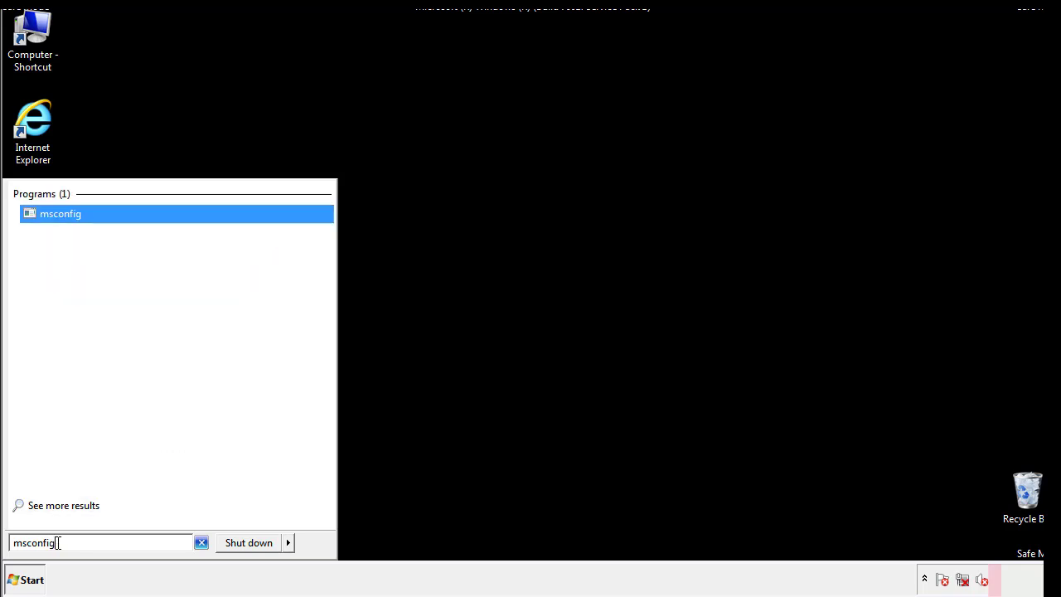
{"action": "key", "text": "Return"}
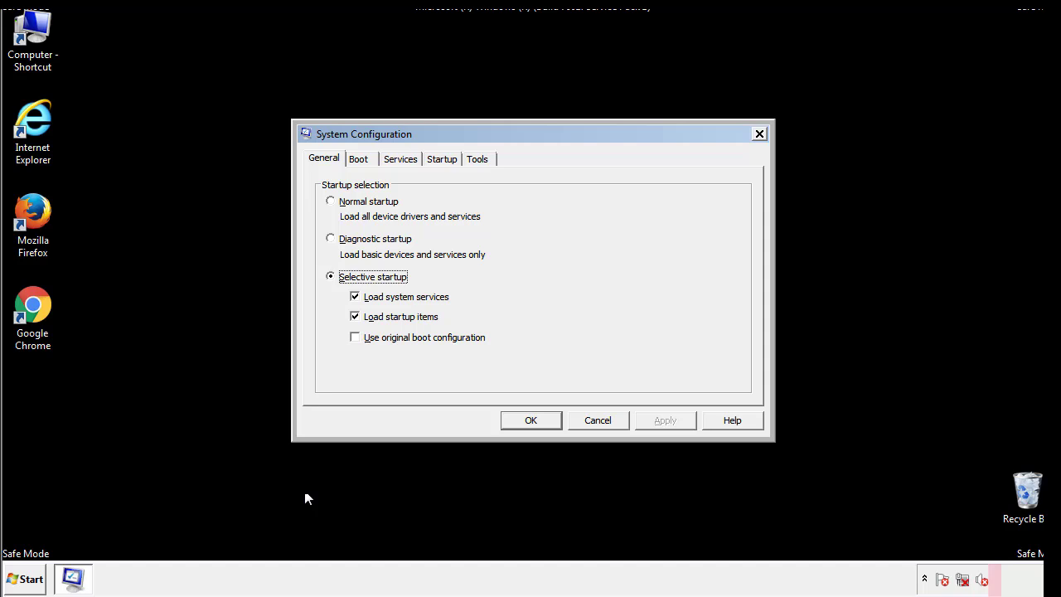
Uncheck Safe boot on the Boot tab, apply the change, and restart Windows immediately
{"action": "left_click", "coordinate": [363, 158]}
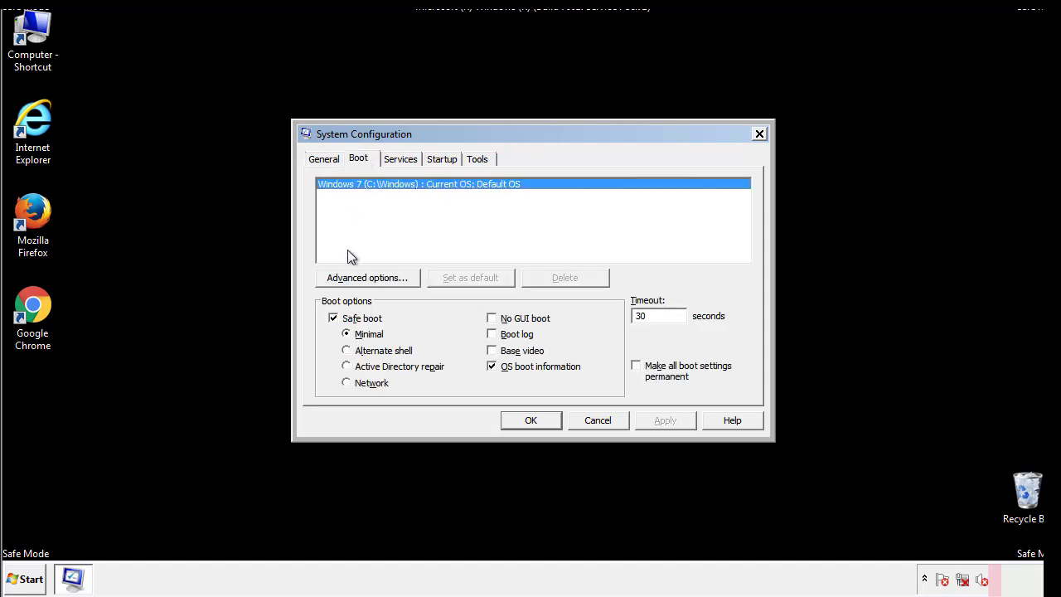
{"action": "left_click", "coordinate": [334, 319]}
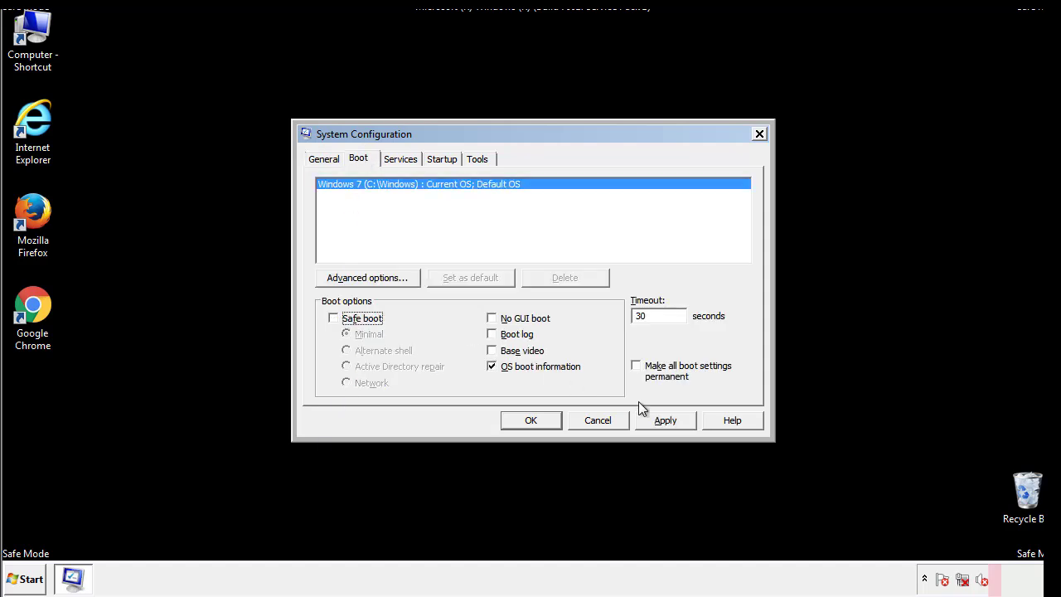
{"action": "left_click", "coordinate": [668, 419]}
{"action": "left_click", "coordinate": [527, 421]}
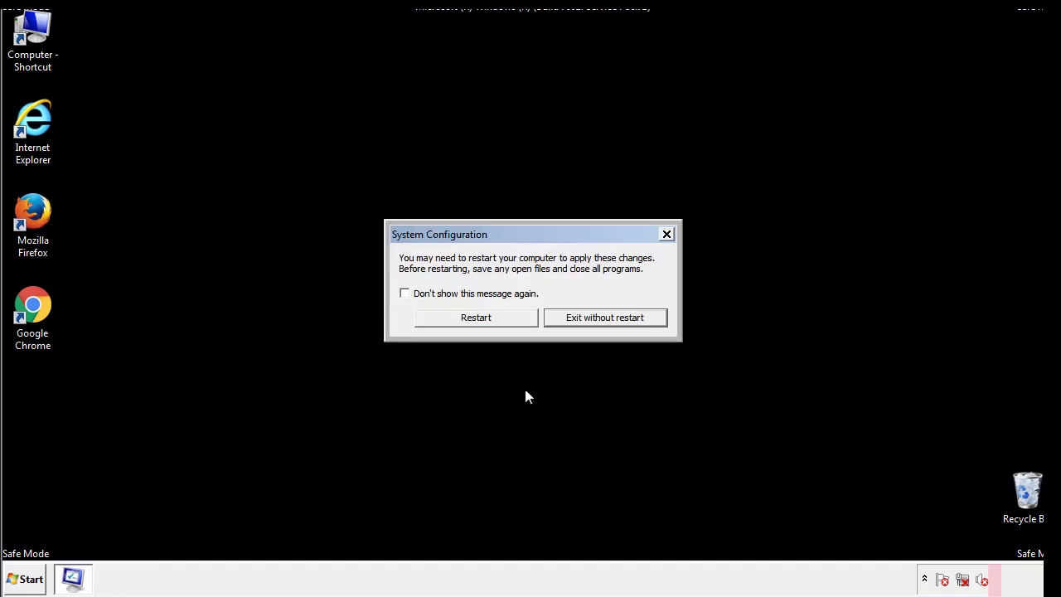
{"action": "left_click", "coordinate": [491, 323]}
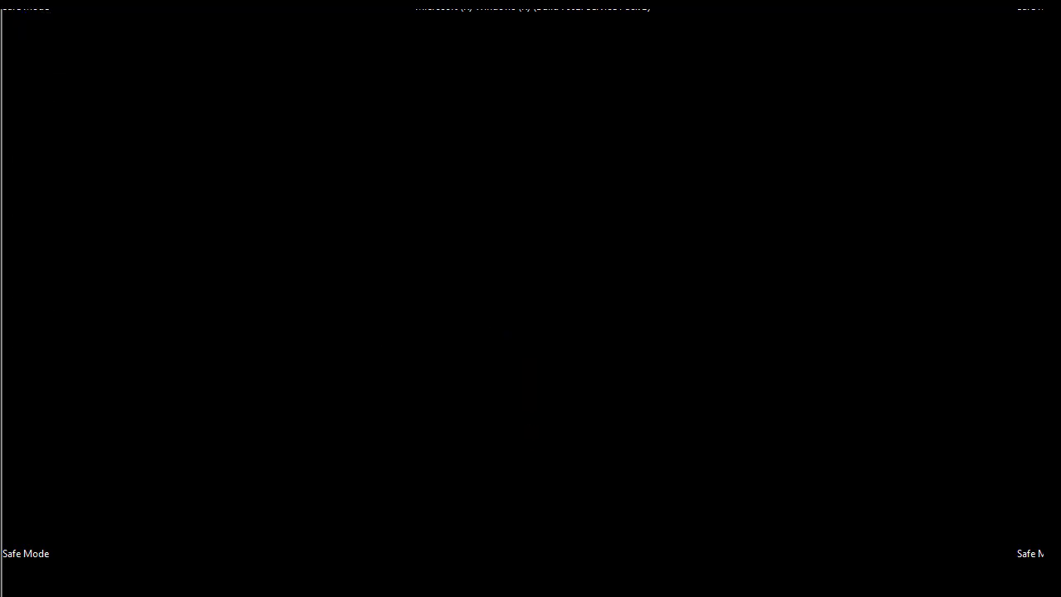